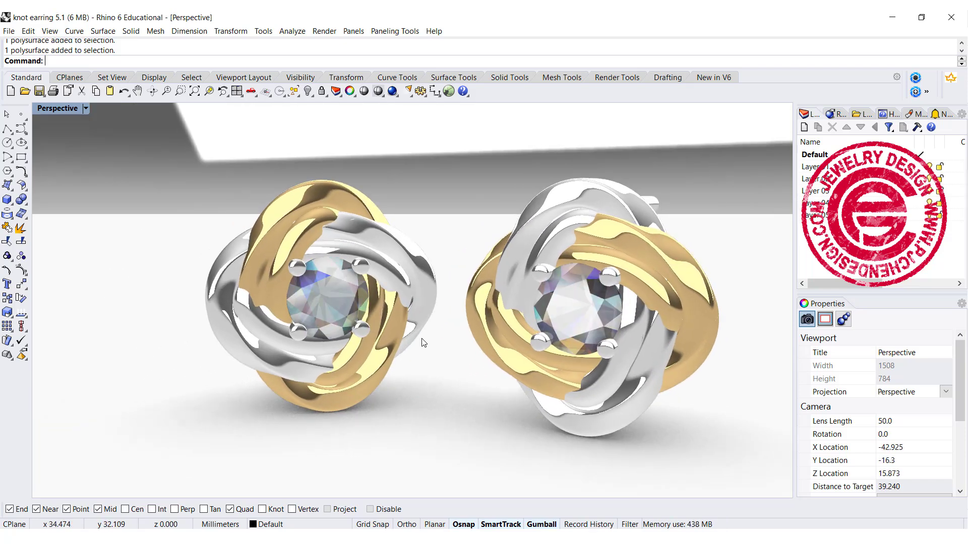
pyautogui.moveTo(392, 218); pyautogui.dragTo(388, 260, button='right')
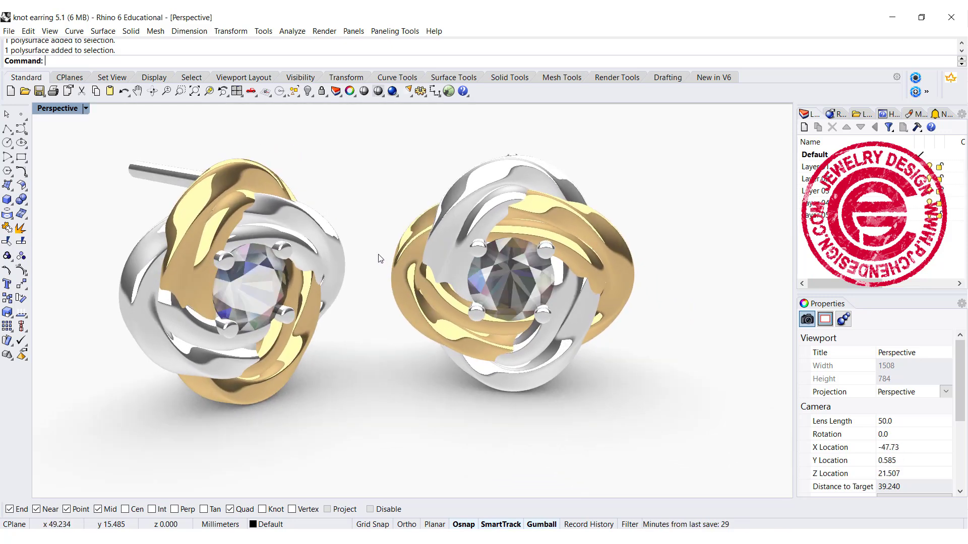
pyautogui.moveTo(374, 344); pyautogui.dragTo(371, 344, button='right')
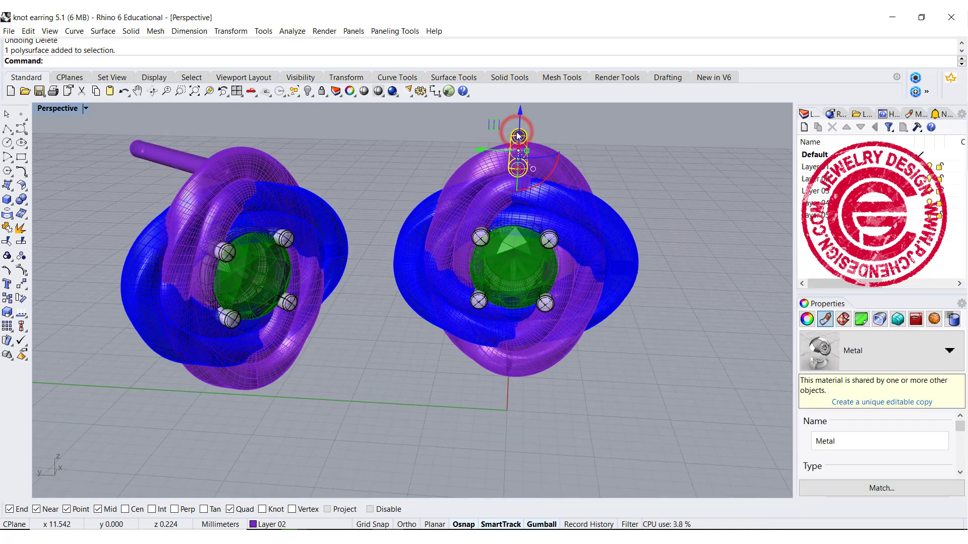
# Delete the post, stone, prongs and purple knot loop of the right-hand earring and examine its twisted blue loop from several angles
pyautogui.press('Delete')
pyautogui.click(533, 262)
pyautogui.press('Delete')
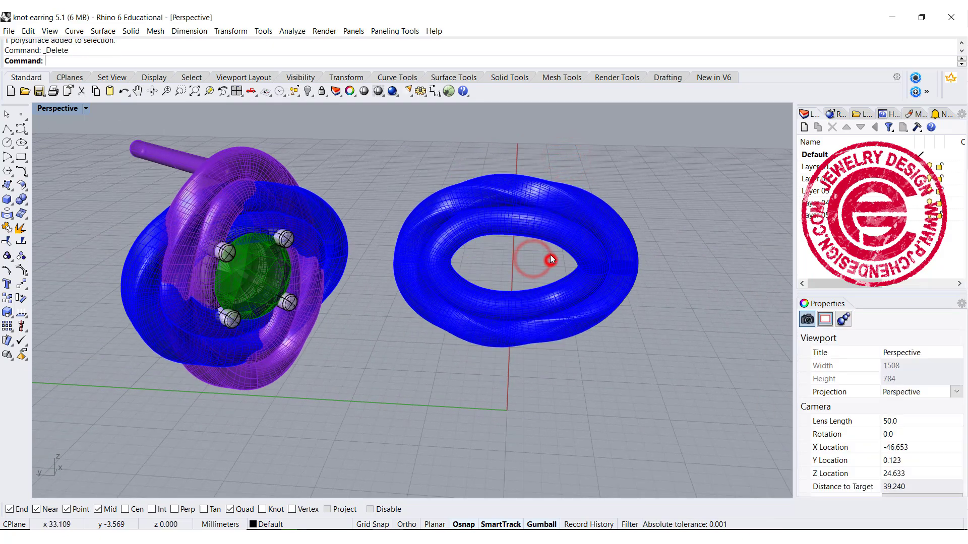
pyautogui.moveTo(549, 255); pyautogui.dragTo(537, 271, button='right')
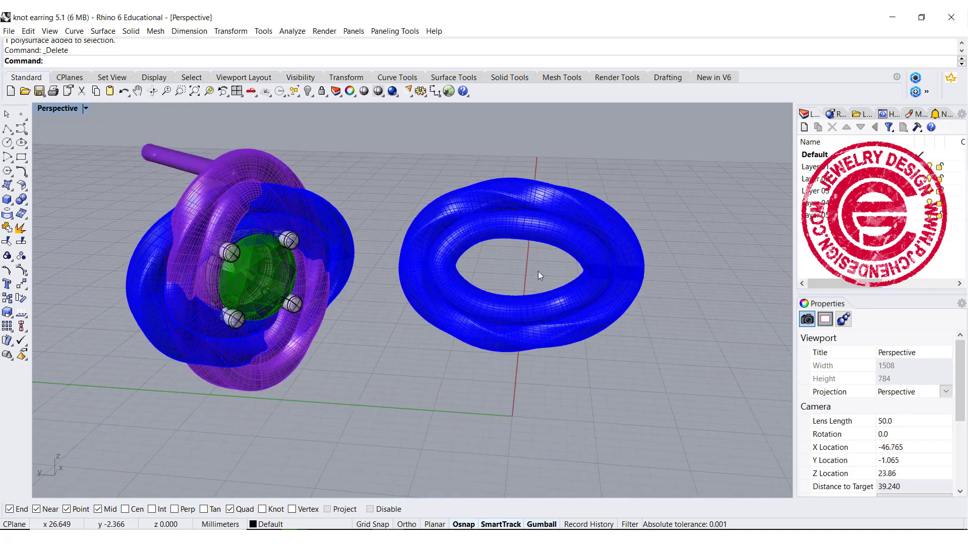
pyautogui.scroll(5, 549, 262)
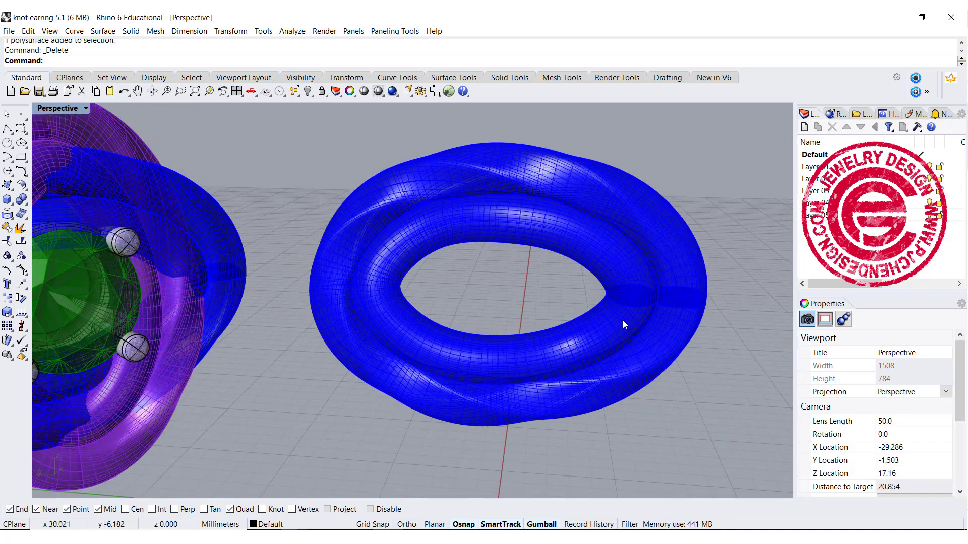
pyautogui.moveTo(616, 228); pyautogui.dragTo(628, 212, button='right')
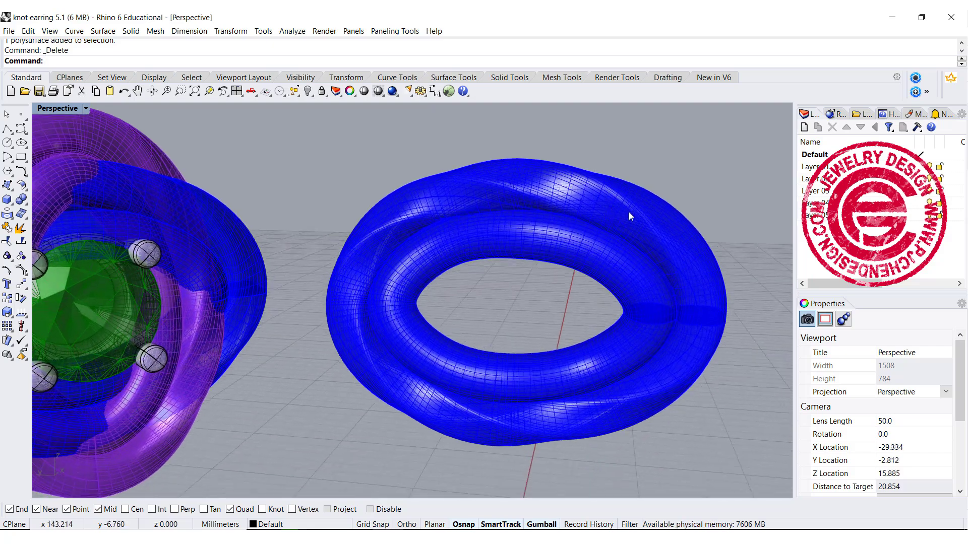
pyautogui.scroll(-8, 510, 200)
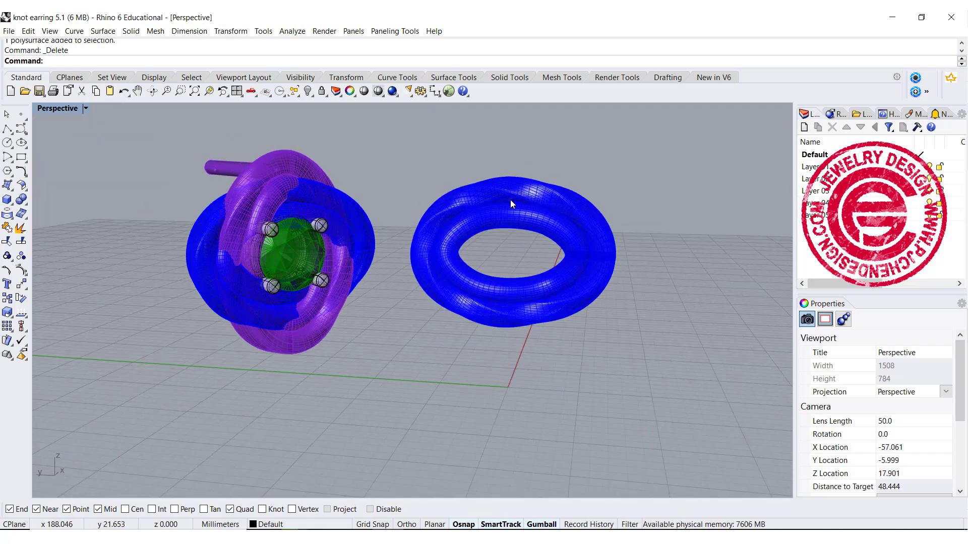
pyautogui.moveTo(510, 200); pyautogui.dragTo(517, 324, button='right')
pyautogui.keyDown('shift'); pyautogui.moveTo(511, 239); pyautogui.dragTo(443, 285, button='right'); pyautogui.keyUp('shift')
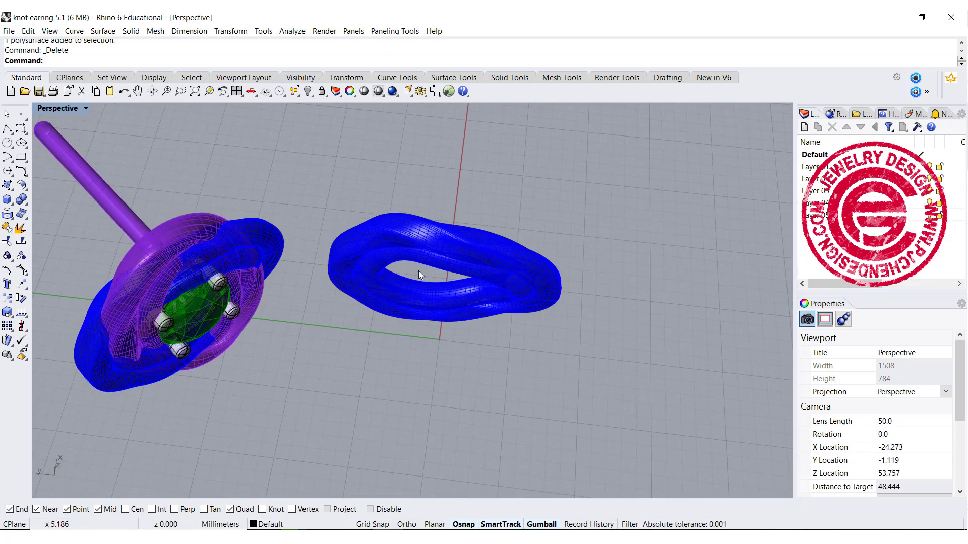
pyautogui.moveTo(396, 257); pyautogui.dragTo(482, 209, button='right')
# Undo the deletions on the right-hand earring
pyautogui.hotkey('ctrl', 'z')
pyautogui.hotkey('ctrl', 'z')
pyautogui.hotkey('ctrl', 'z')
pyautogui.click(594, 218)
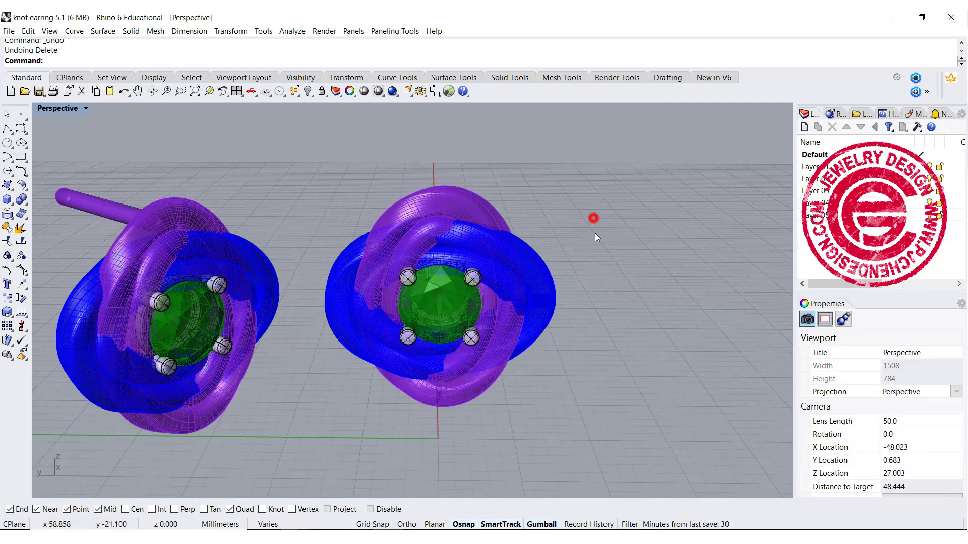
pyautogui.moveTo(593, 265); pyautogui.dragTo(450, 228, button='right')
pyautogui.scroll(5, 442, 222)
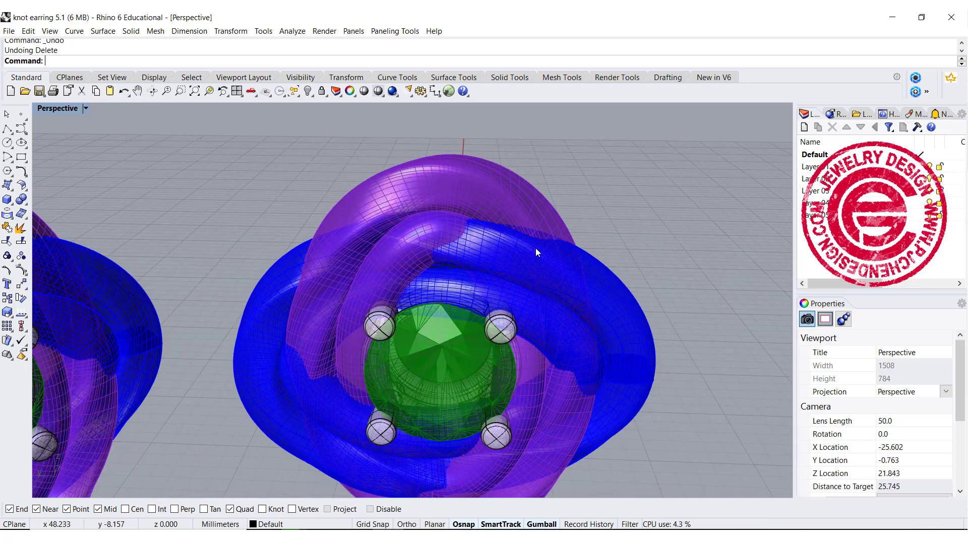
pyautogui.scroll(-5, 568, 234)
pyautogui.moveTo(569, 234); pyautogui.dragTo(622, 257, button='right')
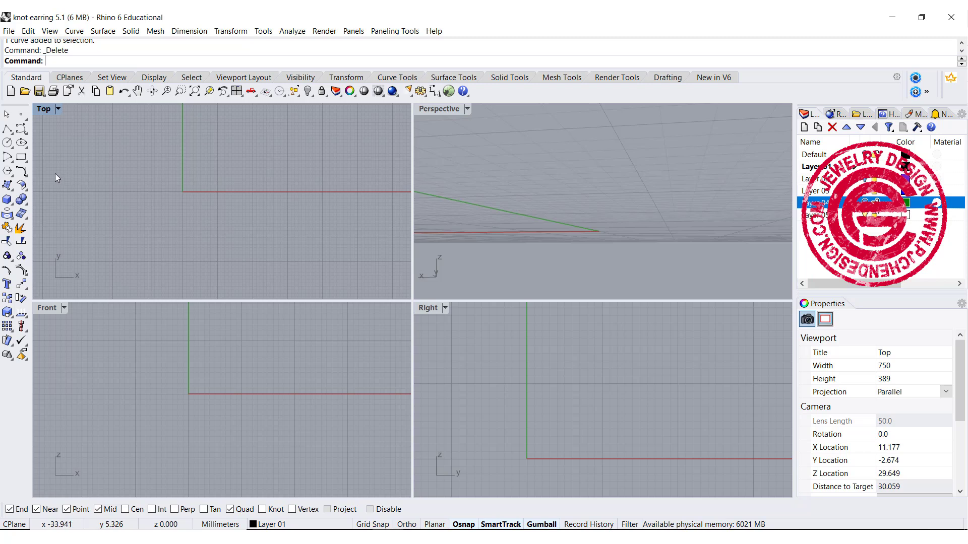
# Draw an ellipse in the Top view centred on the origin, with semi-axes of about 6.2 mm along X and 4.3 mm along Y
pyautogui.click(22, 144)
pyautogui.write('0')
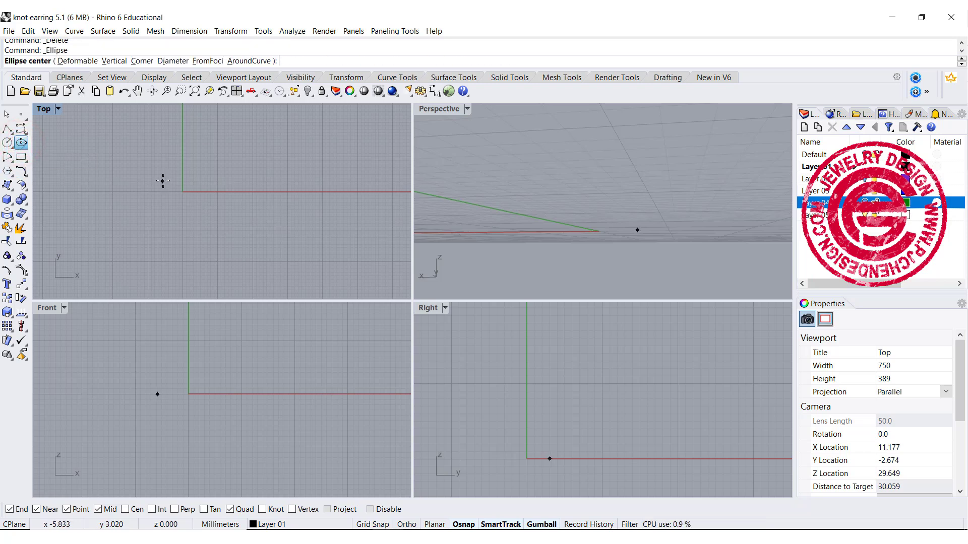
pyautogui.press('Return')
pyautogui.scroll(12, 204, 192)
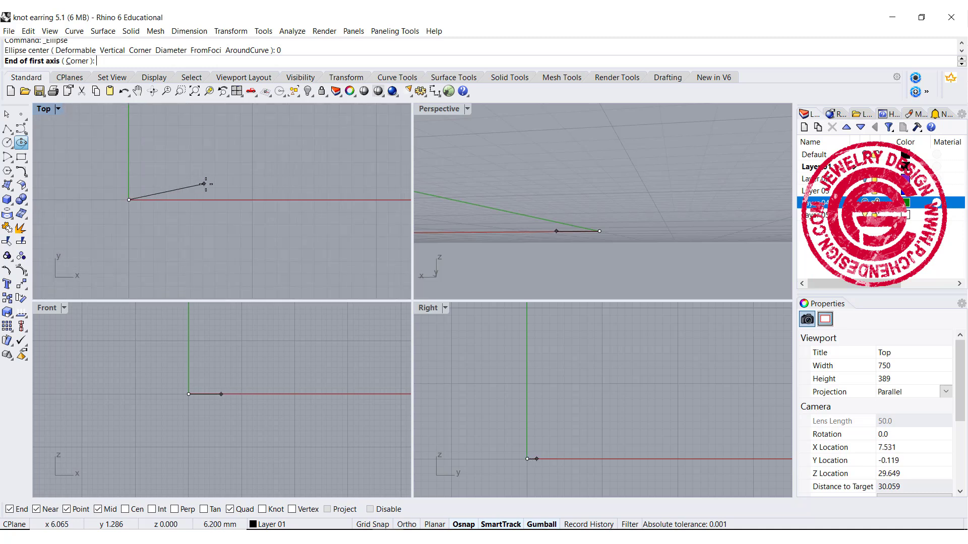
pyautogui.moveTo(192, 188); pyautogui.dragTo(326, 195, button='right')
pyautogui.scroll(-4, 313, 198)
pyautogui.press('shift')
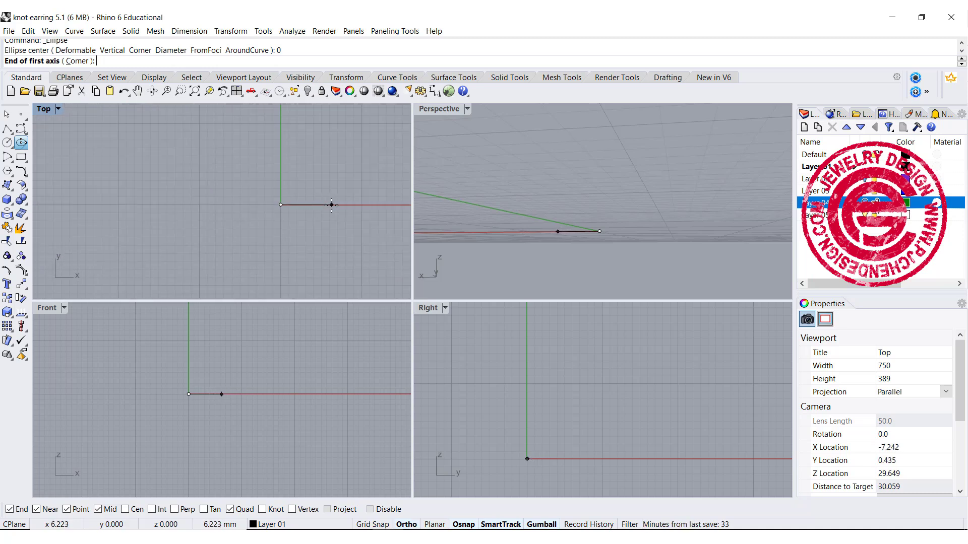
pyautogui.click(331, 205)
pyautogui.press('F8')
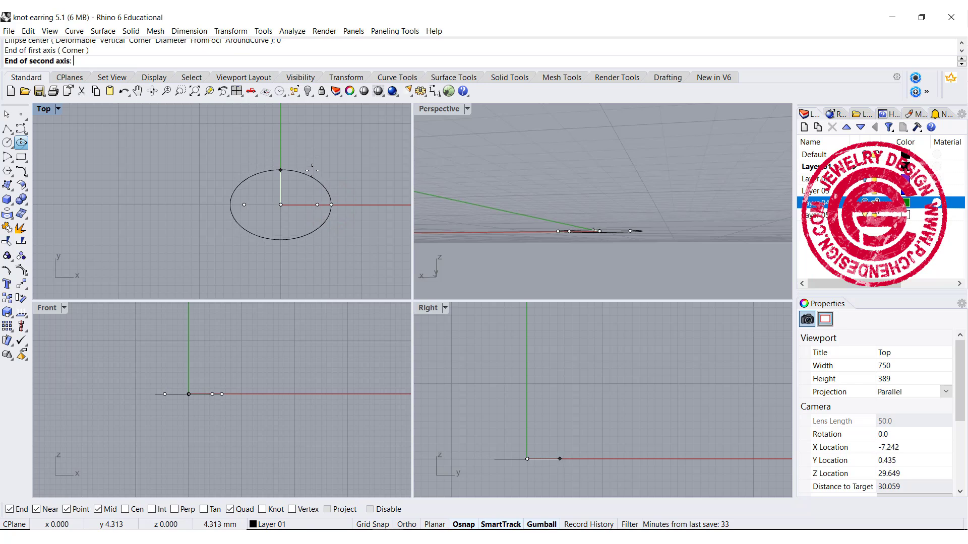
pyautogui.click(312, 171)
# Rebuild the ellipse with 8 points and degree 3, deleting the input curve
pyautogui.doubleClick(40, 109)
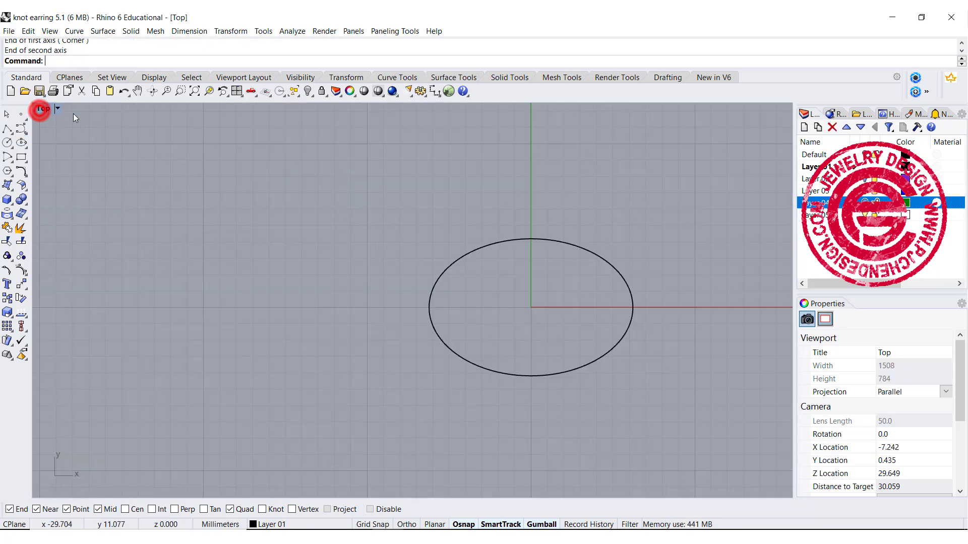
pyautogui.moveTo(489, 241); pyautogui.dragTo(373, 238, button='right')
pyautogui.click(374, 234)
pyautogui.moveTo(519, 255); pyautogui.dragTo(460, 246, button='right')
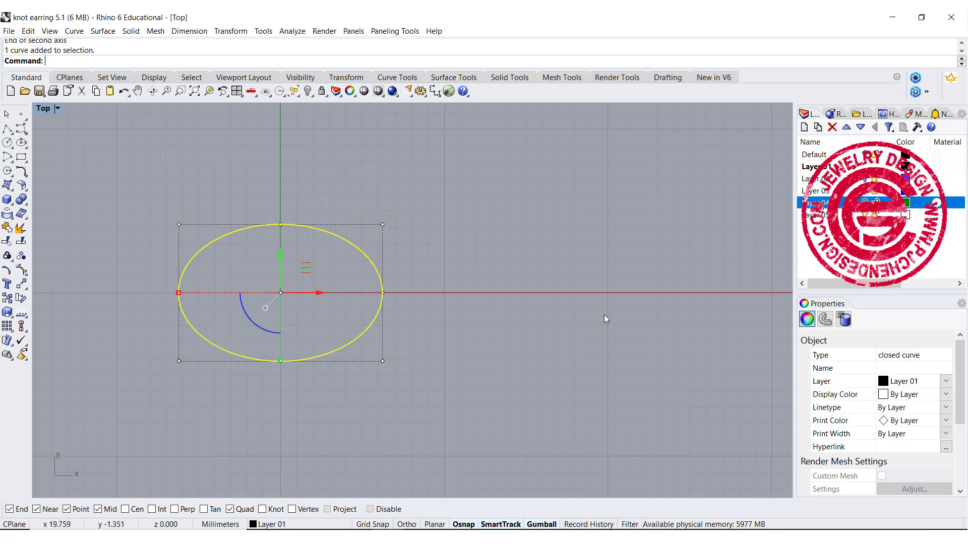
pyautogui.press('Return')
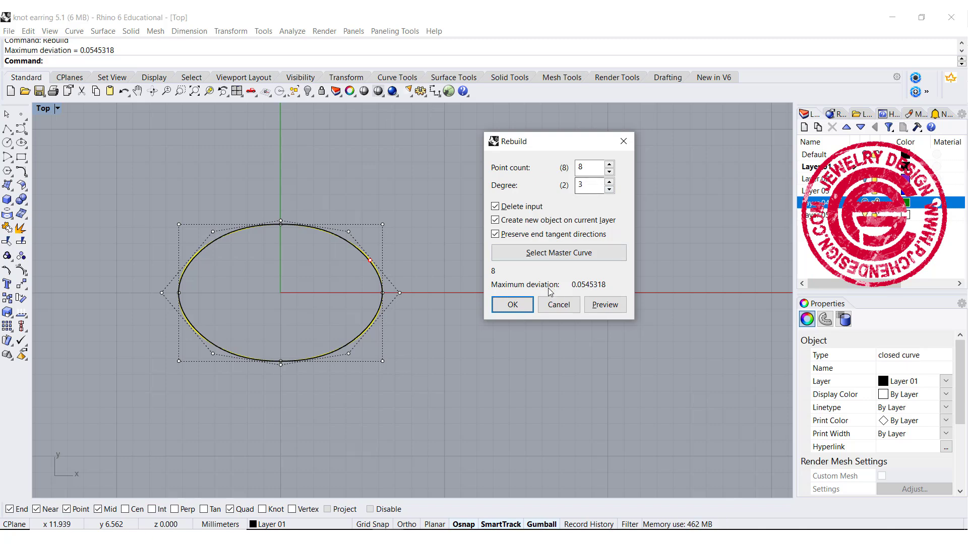
pyautogui.click(218, 177)
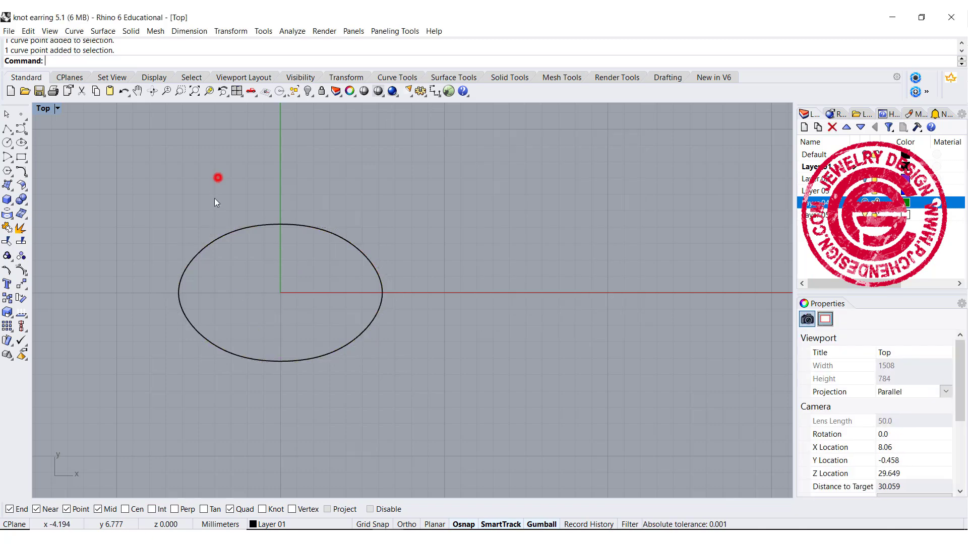
# Show the ellipse's control points and raise the two diagonally opposite ones, upper-left and lower-right in the Top view, along Z
pyautogui.click(229, 234)
pyautogui.press('F10')
pyautogui.moveTo(181, 188); pyautogui.dragTo(251, 260)
pyautogui.keyDown('shift'); pyautogui.click(348, 353); pyautogui.keyUp('shift')
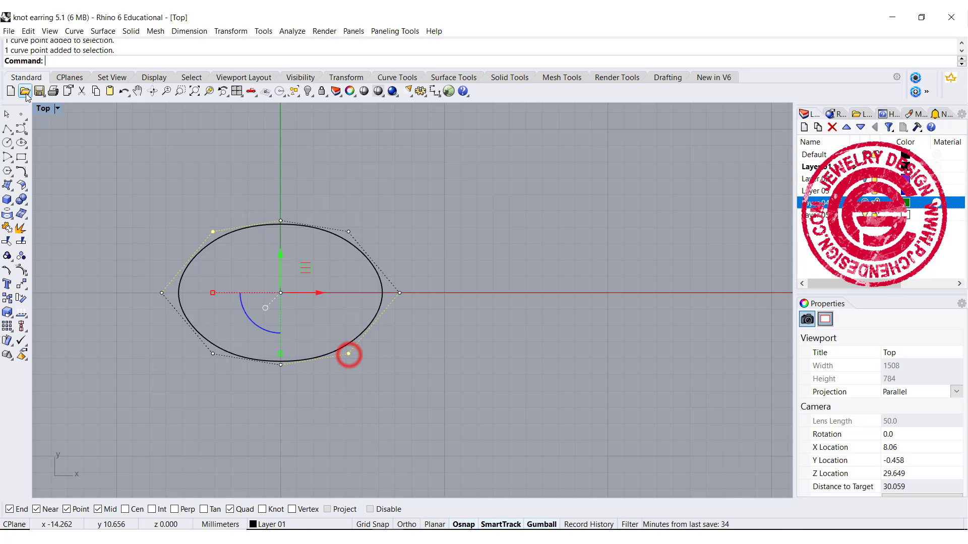
pyautogui.doubleClick(45, 109)
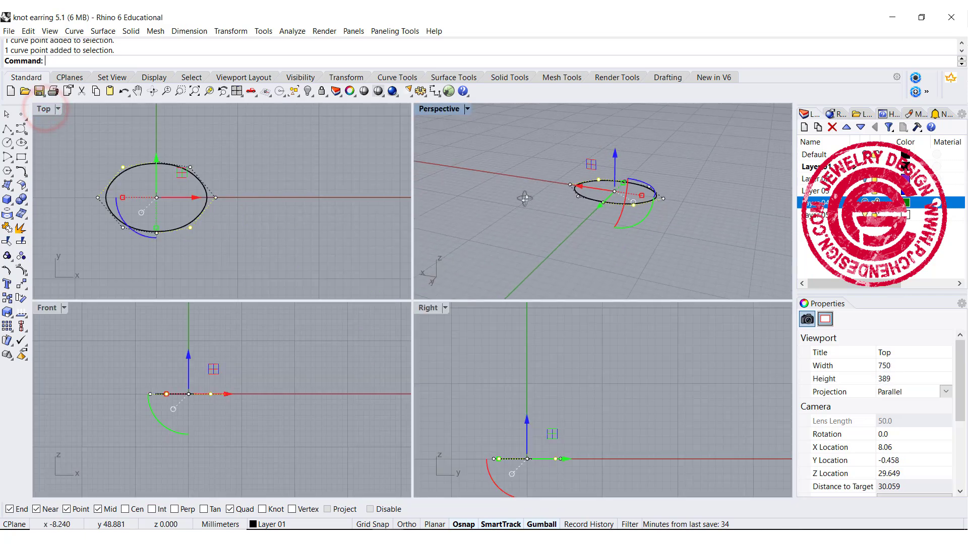
pyautogui.moveTo(525, 198); pyautogui.dragTo(628, 157, button='right')
pyautogui.moveTo(619, 157); pyautogui.dragTo(619, 143)
# Undo the stray gumball rotation and make a copy of the wavy curve rotated 90 degrees in the Top view
pyautogui.hotkey('ctrl', 'z')
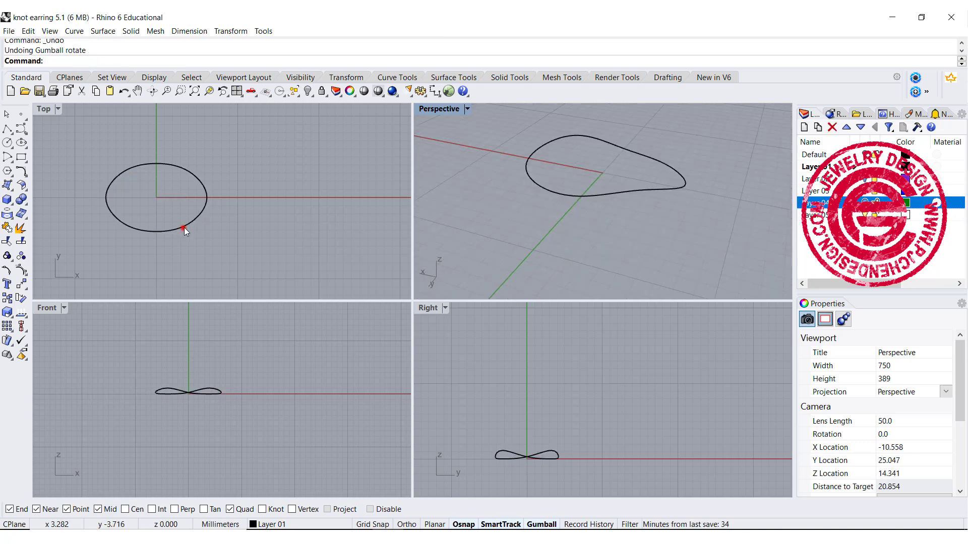
pyautogui.click(184, 227)
pyautogui.moveTo(144, 240); pyautogui.dragTo(247, 248)
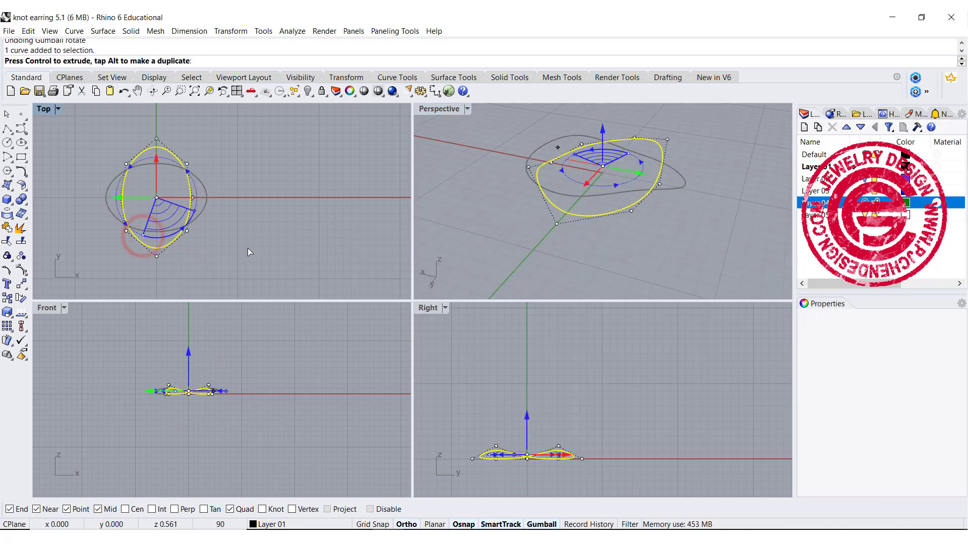
pyautogui.click(326, 231)
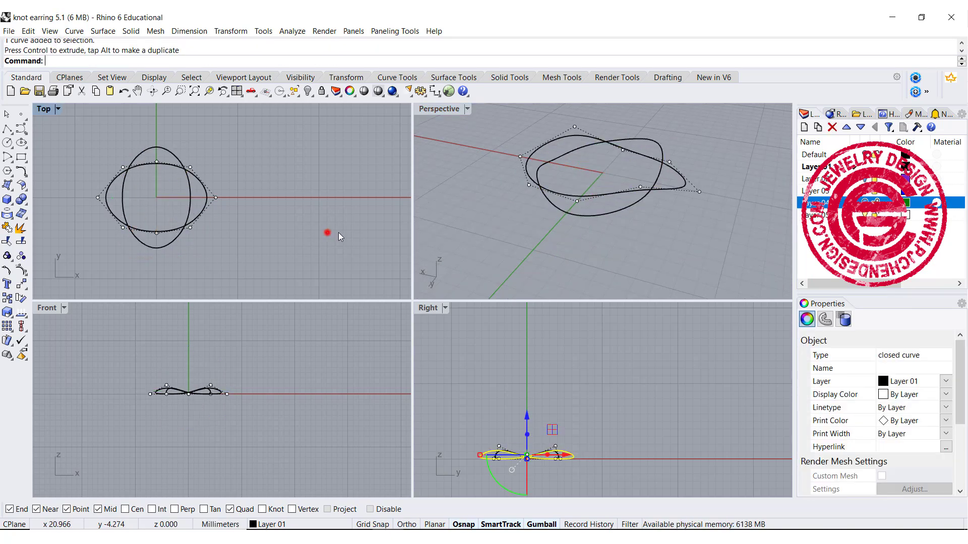
# Set the display color of the rotated copy to Red
pyautogui.click(584, 219)
pyautogui.click(616, 214)
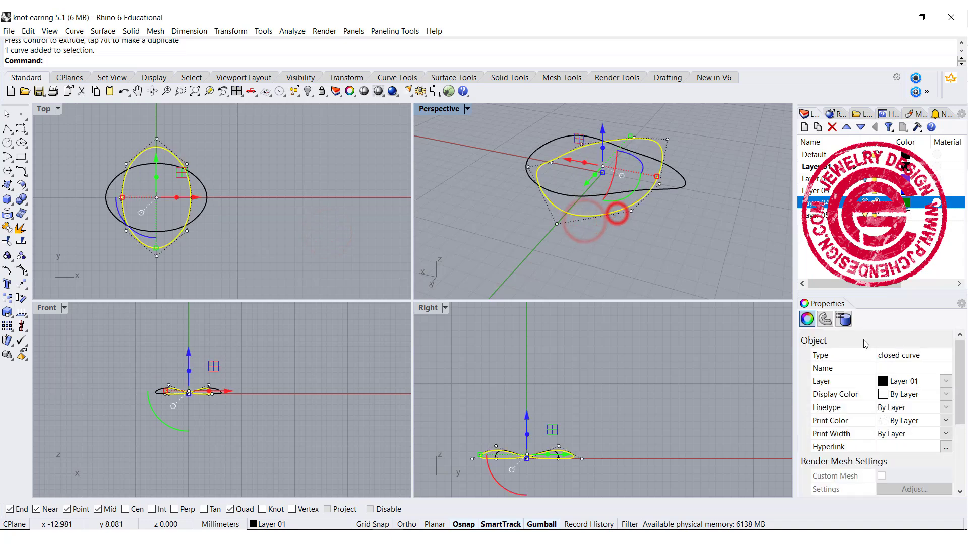
pyautogui.click(950, 398)
pyautogui.click(897, 423)
# Pipe both closed curves in the Perspective view with a radius of 1 mm
pyautogui.doubleClick(443, 110)
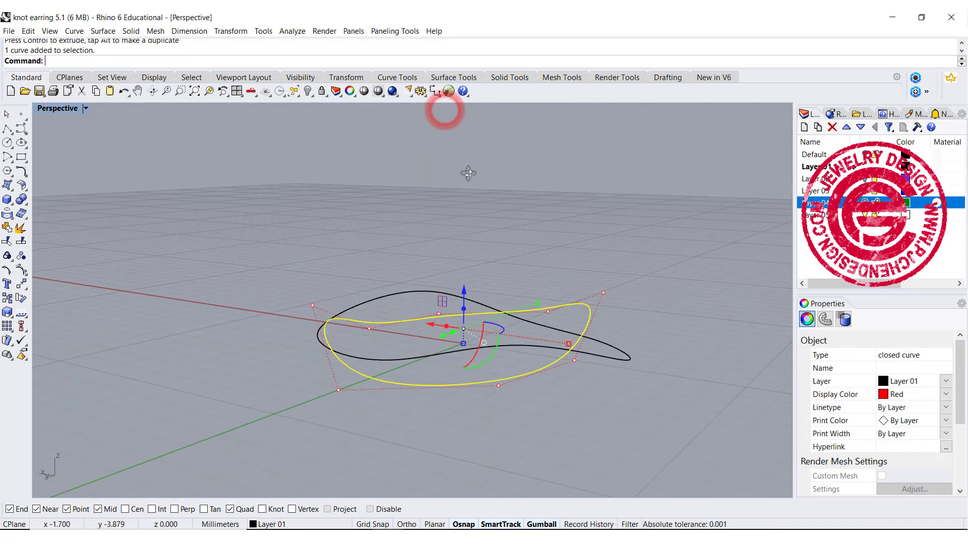
pyautogui.click(570, 194)
pyautogui.keyDown('shift'); pyautogui.moveTo(597, 263); pyautogui.dragTo(489, 222, button='right'); pyautogui.keyUp('shift')
pyautogui.moveTo(497, 227); pyautogui.dragTo(433, 248, button='right')
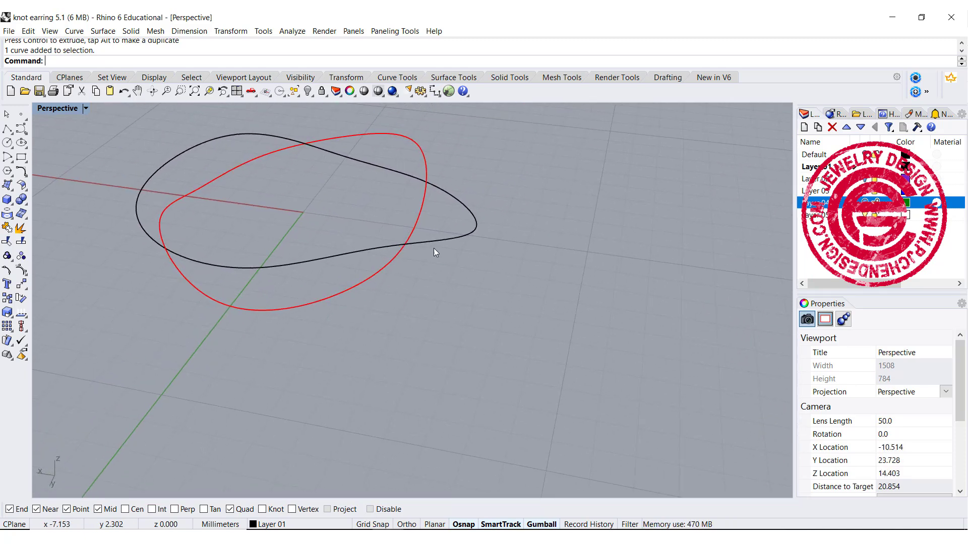
pyautogui.moveTo(365, 234); pyautogui.dragTo(365, 234)
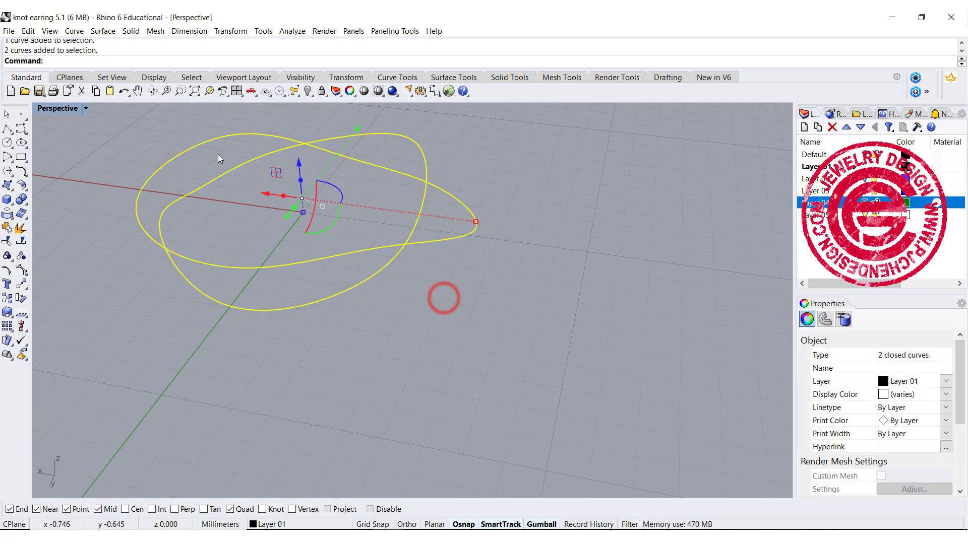
pyautogui.click(6, 202)
pyautogui.click(34, 230)
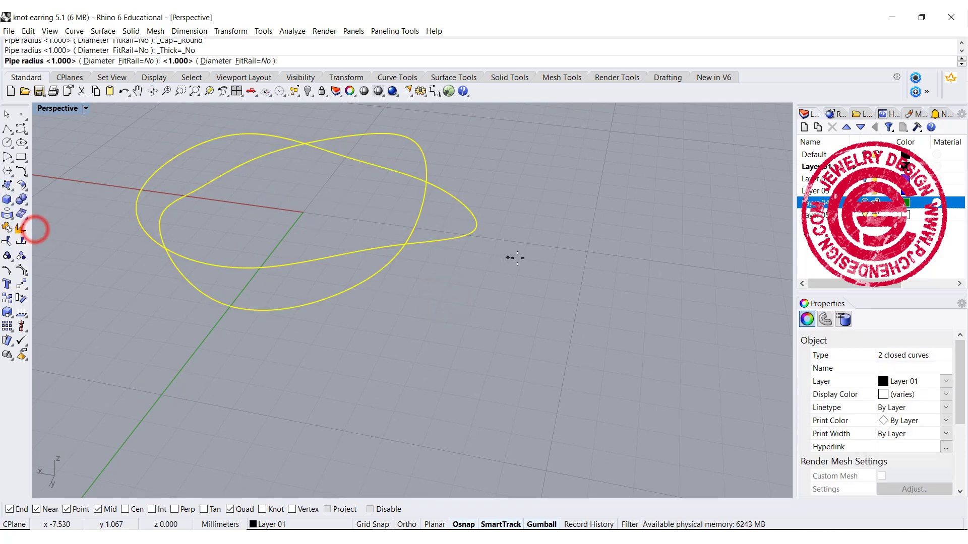
pyautogui.rightClick(461, 285)
pyautogui.scroll(-6, 532, 176)
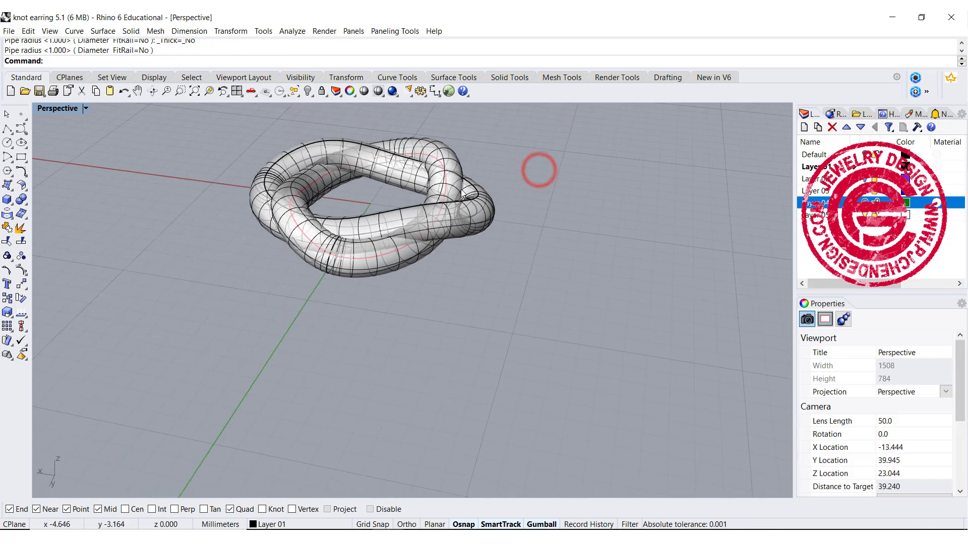
# Inspect the interlaced pipes from above and undo the Pipe operation
pyautogui.moveTo(538, 171); pyautogui.dragTo(480, 238, button='right')
pyautogui.scroll(-8, 482, 239)
pyautogui.keyDown('shift'); pyautogui.moveTo(485, 283); pyautogui.dragTo(342, 326, button='right'); pyautogui.keyUp('shift')
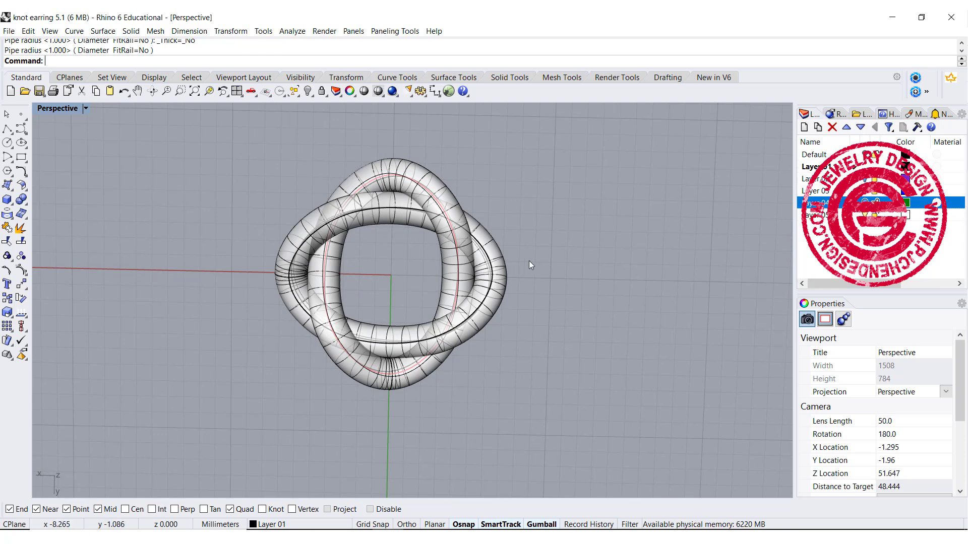
pyautogui.hotkey('ctrl', 'z')
pyautogui.moveTo(561, 195); pyautogui.dragTo(356, 231, button='right')
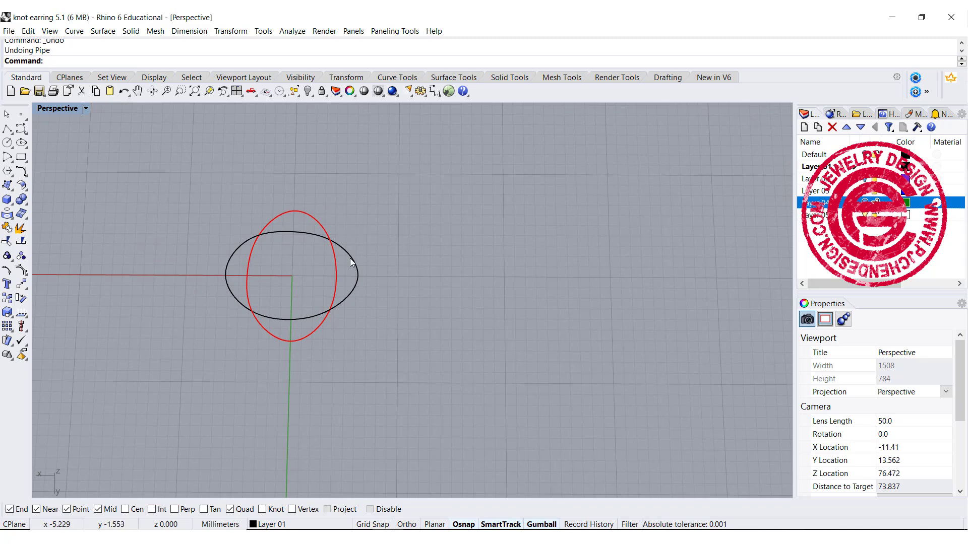
# Measure the length of the black closed curve and copy the measured number
pyautogui.click(353, 257)
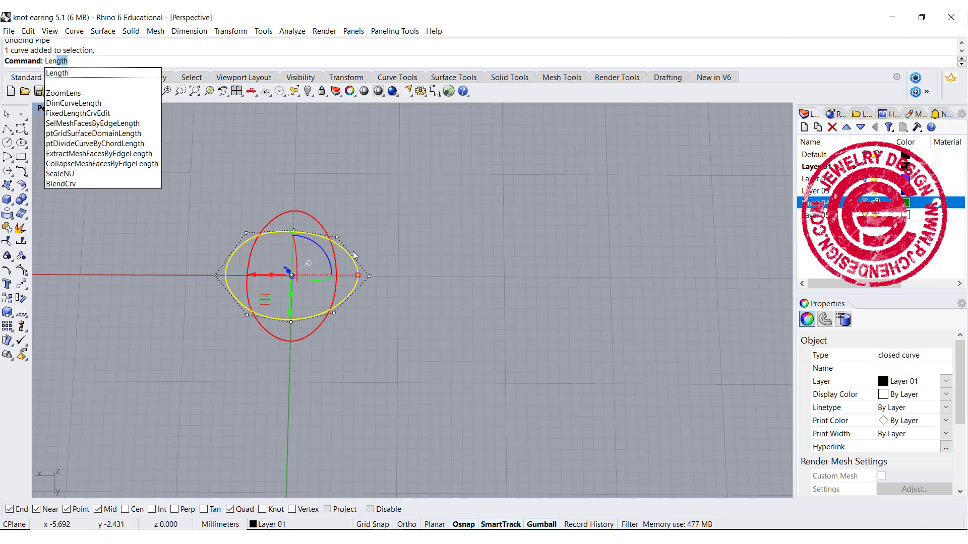
pyautogui.press('Return')
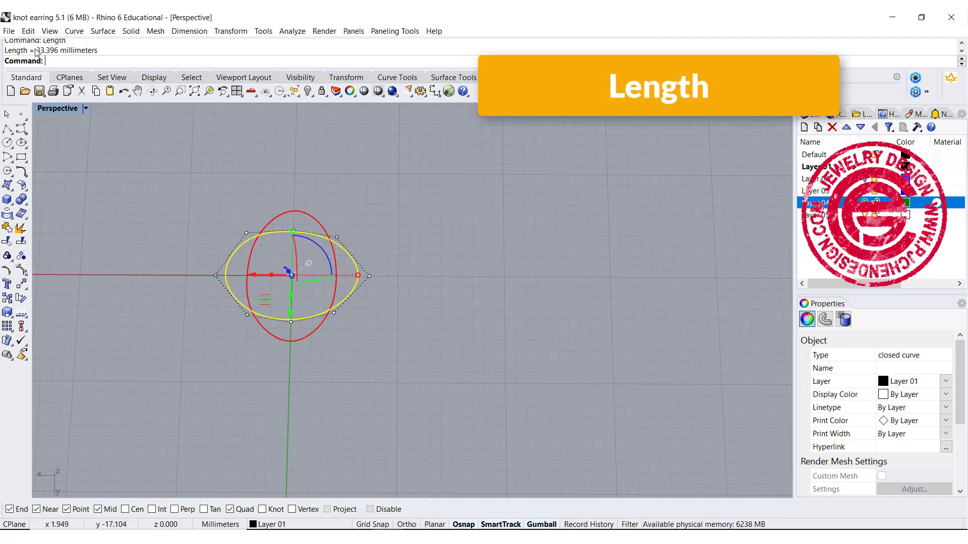
pyautogui.moveTo(36, 51); pyautogui.dragTo(58, 52)
pyautogui.hotkey('ctrl', 'c')
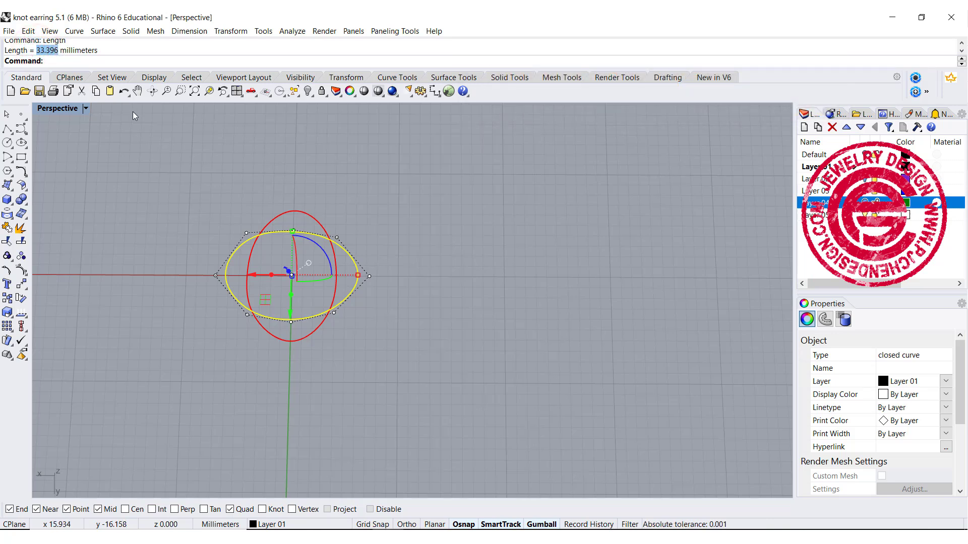
# Draw a straight 33.396 mm polyline beside the two closed curves, constrained by Ortho along the x direction
pyautogui.click(10, 129)
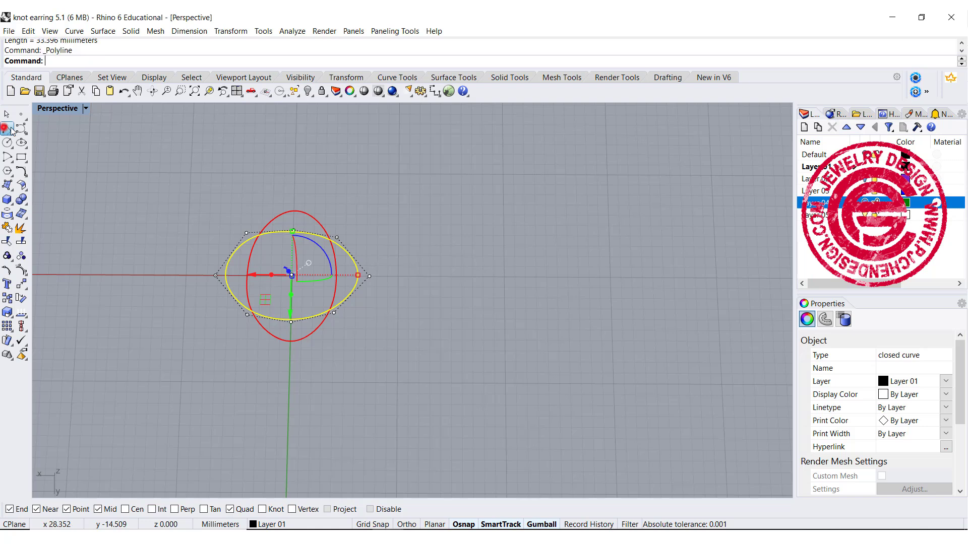
pyautogui.click(388, 209)
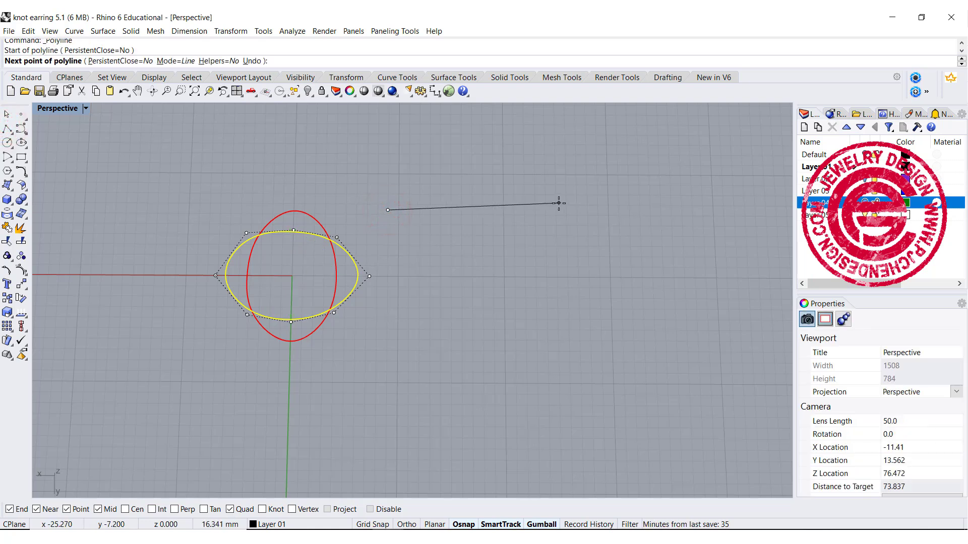
pyautogui.hotkey('ctrl', 'v')
pyautogui.press('Return')
pyautogui.press('F8')
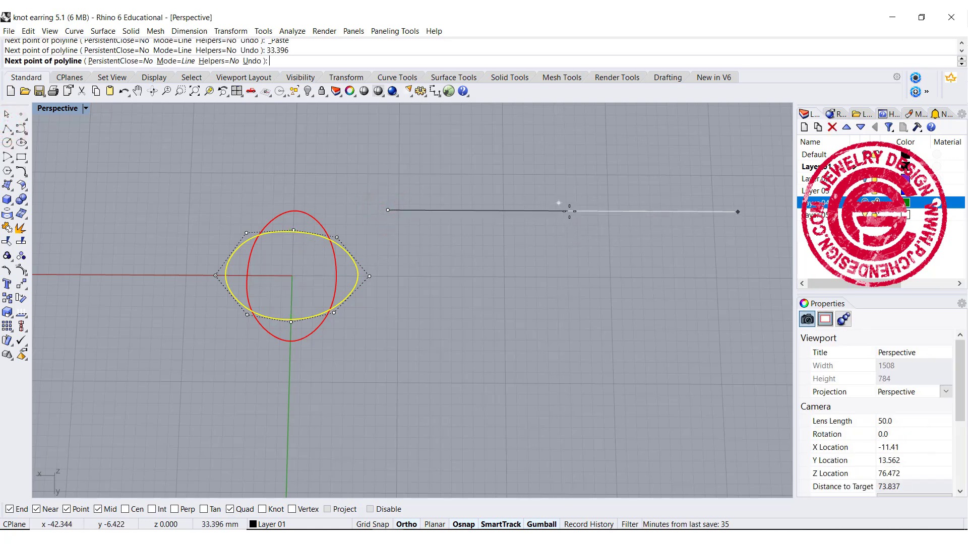
pyautogui.click(634, 220)
pyautogui.press('Return')
pyautogui.moveTo(637, 238); pyautogui.dragTo(569, 230, button='right')
pyautogui.click(411, 288)
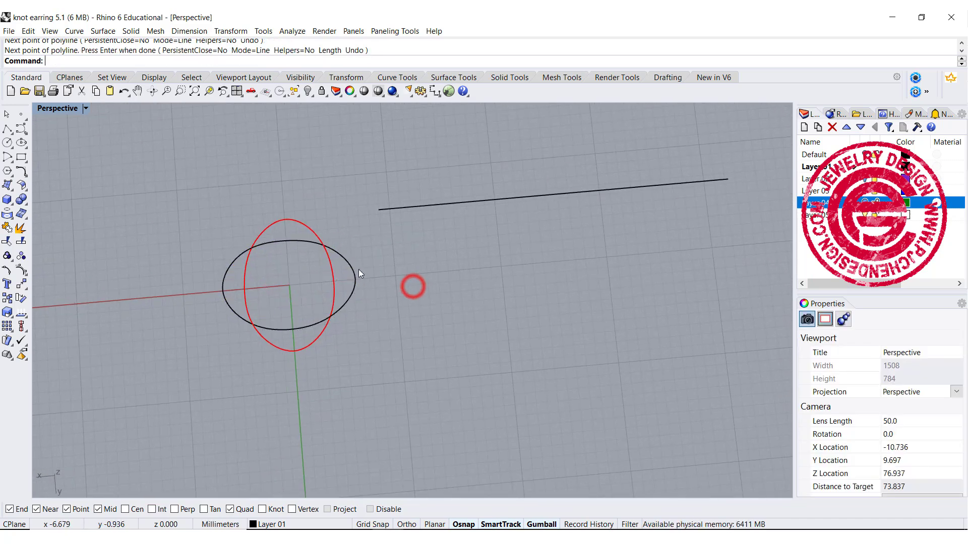
# Draw a small square with conic corners in the Right view, centred on the end of the straight line nearest the closed curves
pyautogui.click(357, 269)
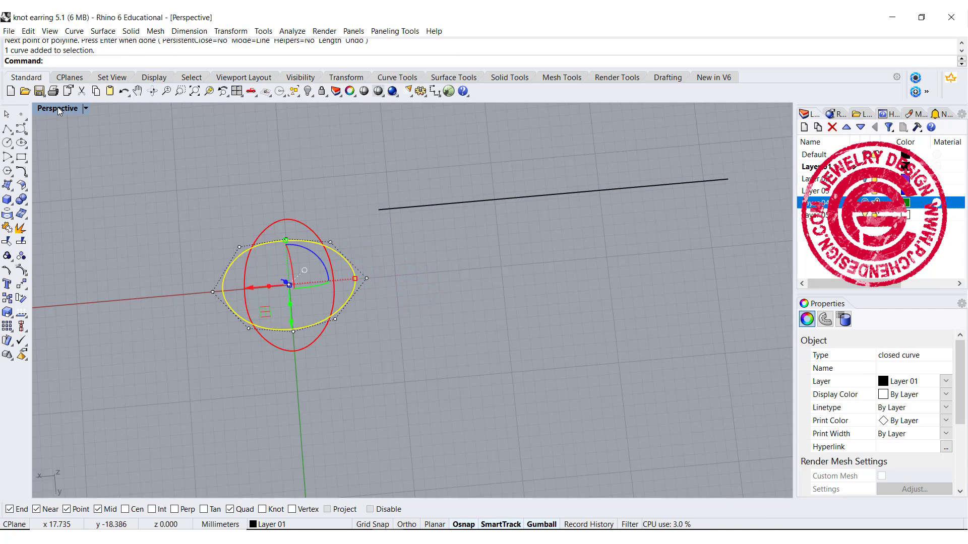
pyautogui.click(442, 111)
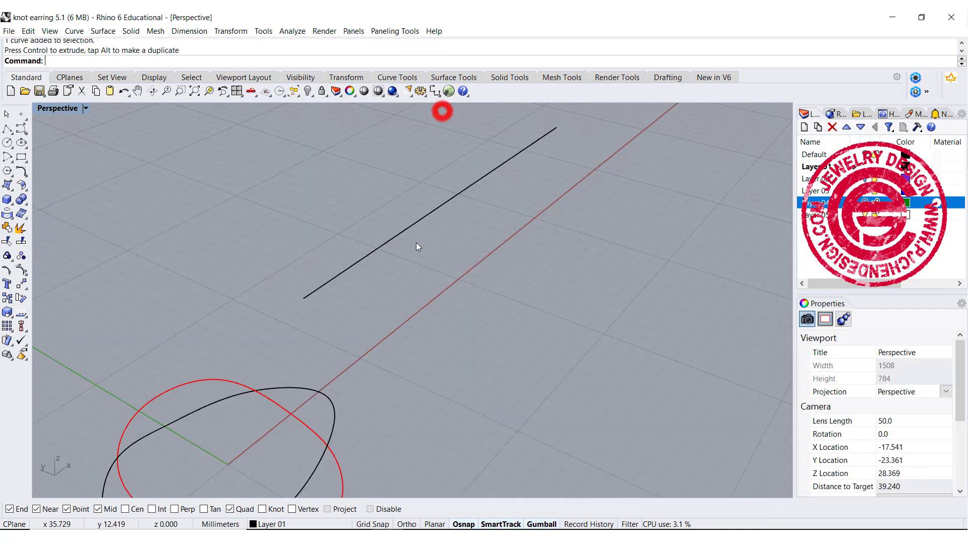
pyautogui.moveTo(416, 244); pyautogui.dragTo(422, 276, button='right')
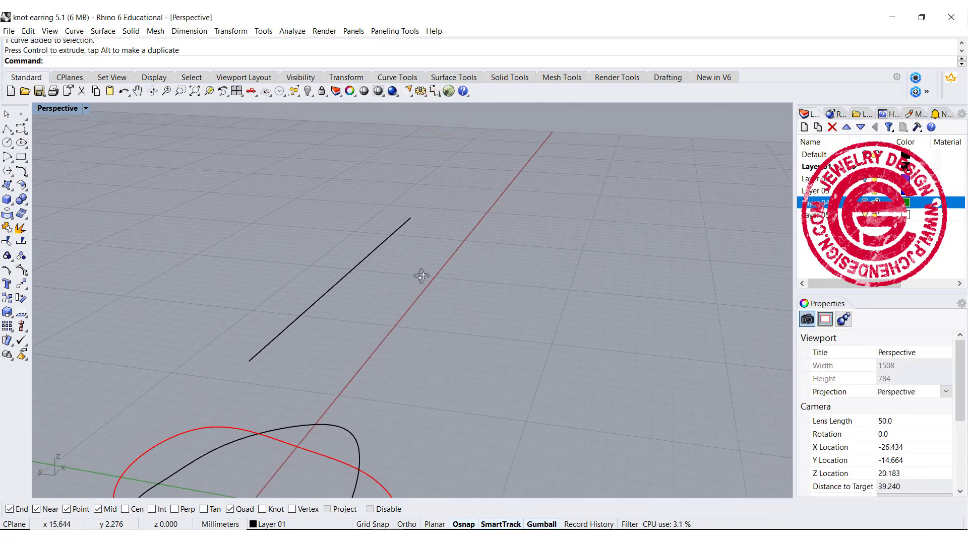
pyautogui.click(20, 159)
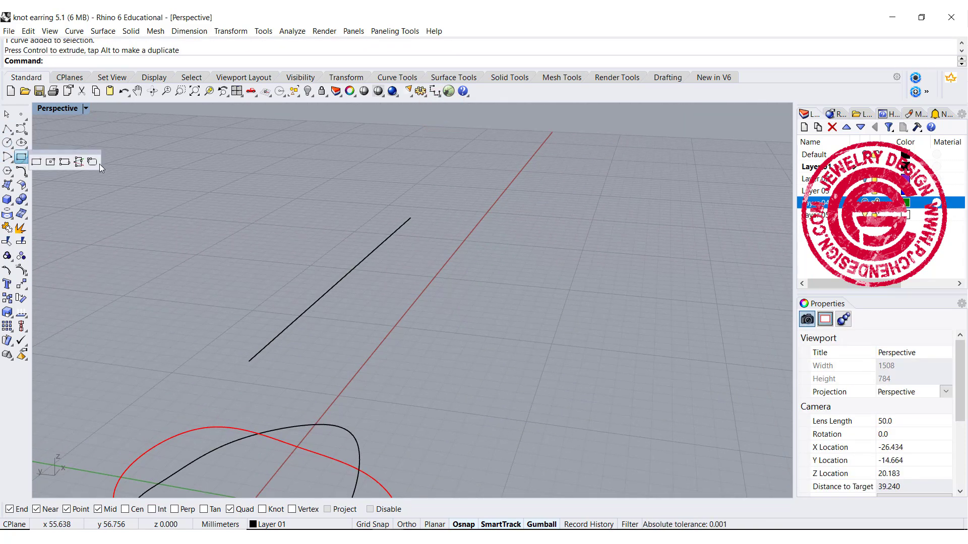
pyautogui.rightClick(92, 162)
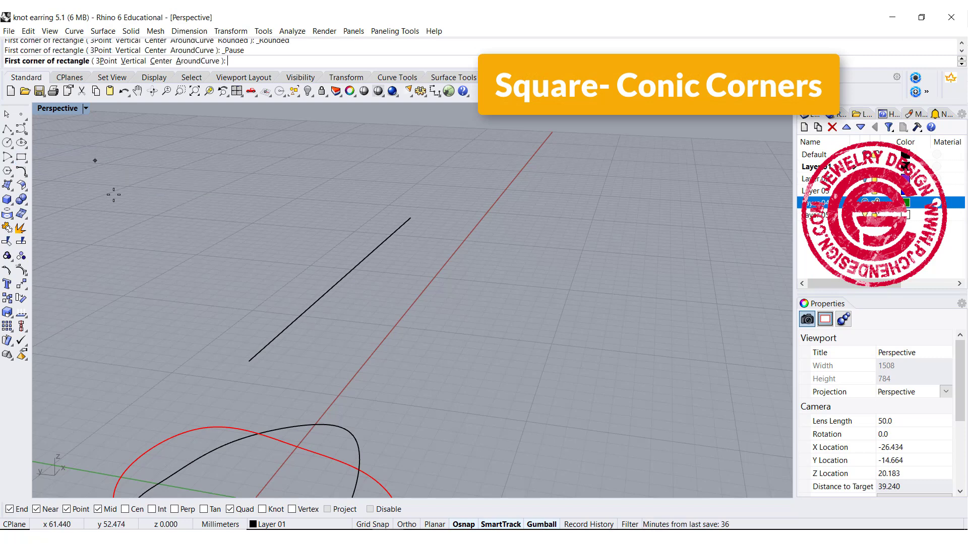
pyautogui.click(156, 61)
pyautogui.click(242, 361)
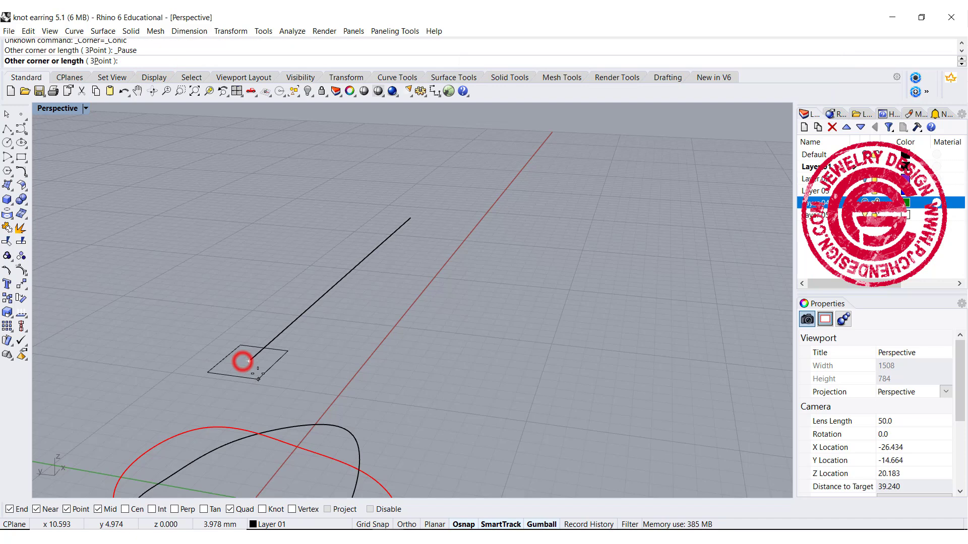
pyautogui.doubleClick(54, 109)
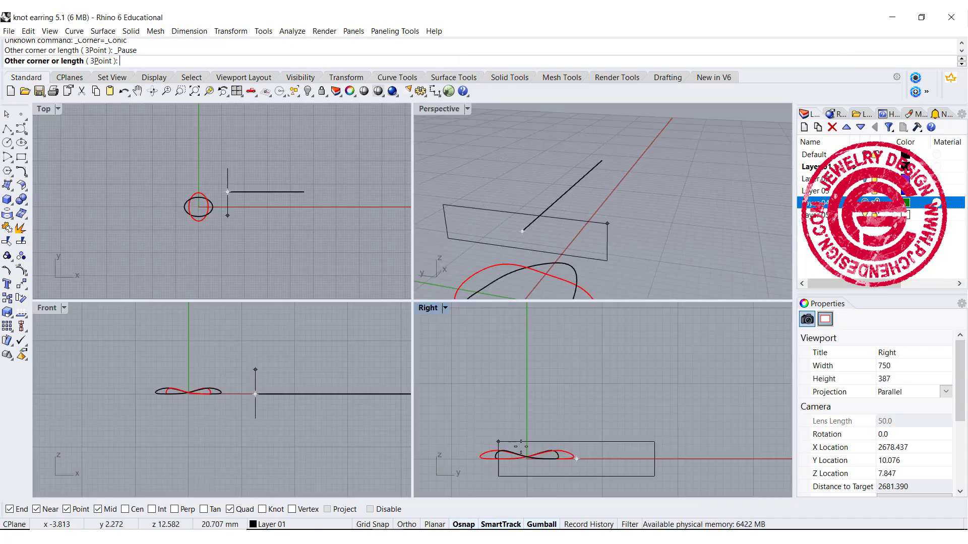
pyautogui.scroll(5, 546, 430)
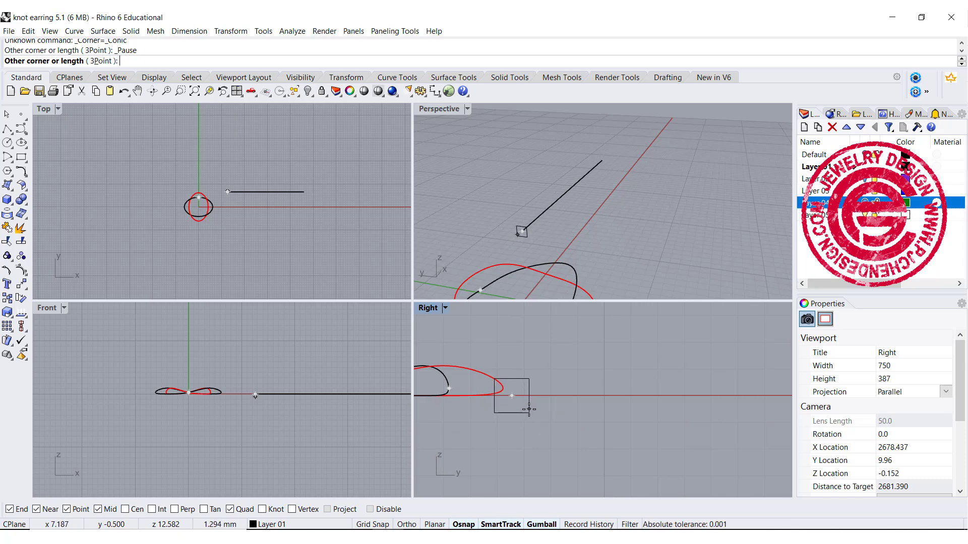
pyautogui.click(530, 410)
pyautogui.scroll(3, 530, 410)
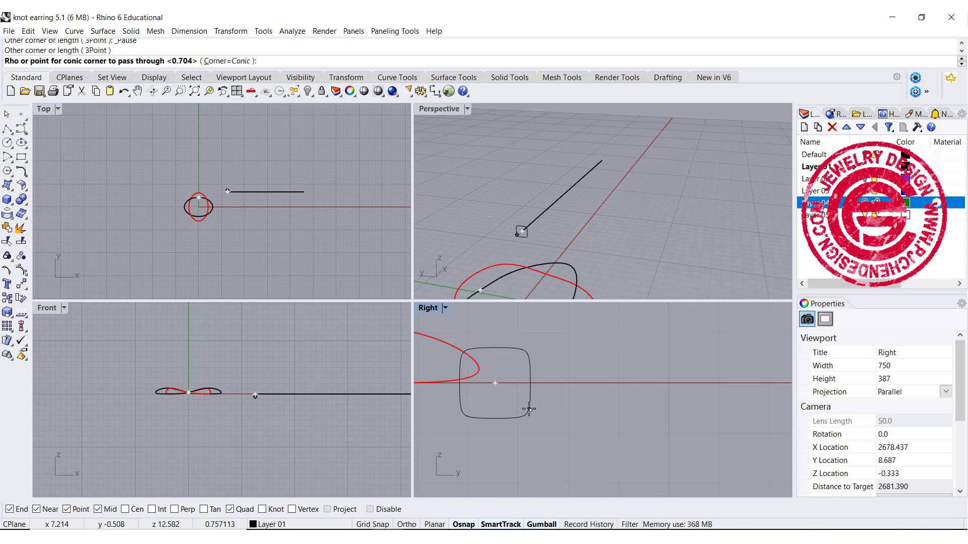
pyautogui.click(529, 410)
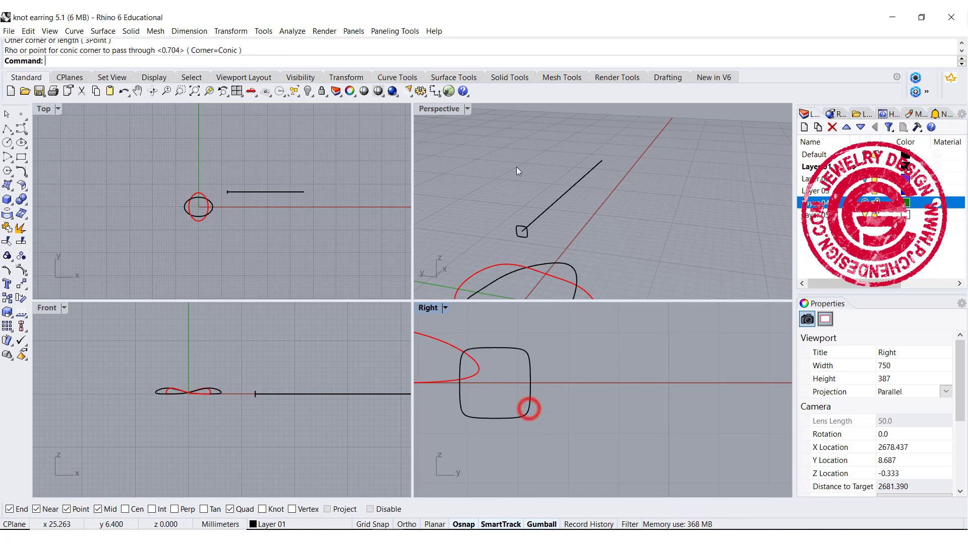
# Sweep the conic-cornered square along the straight line with Sweep 1 Rail to create a bar
pyautogui.doubleClick(440, 110)
pyautogui.moveTo(429, 222); pyautogui.dragTo(229, 235, button='right')
pyautogui.click(102, 31)
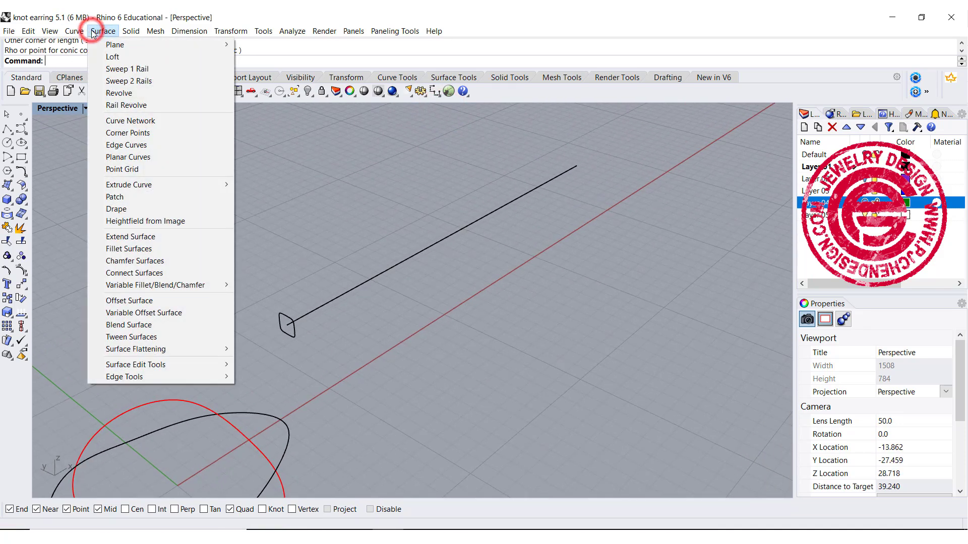
pyautogui.click(126, 68)
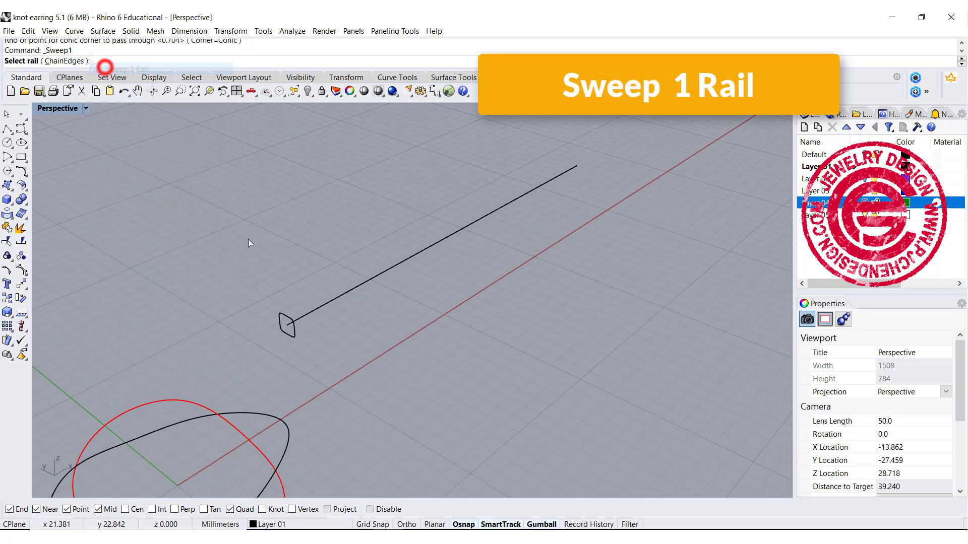
pyautogui.click(318, 309)
pyautogui.click(292, 334)
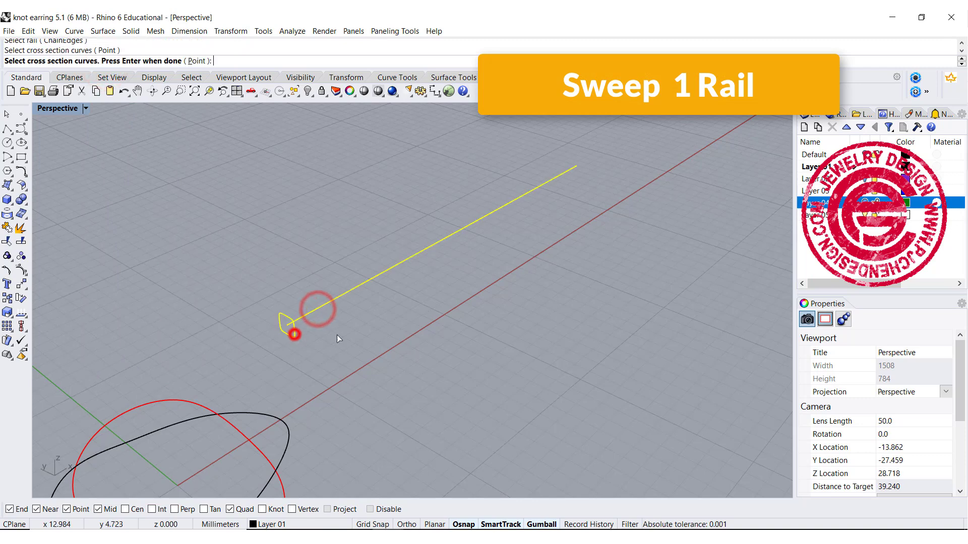
pyautogui.press('Return')
pyautogui.click(476, 309)
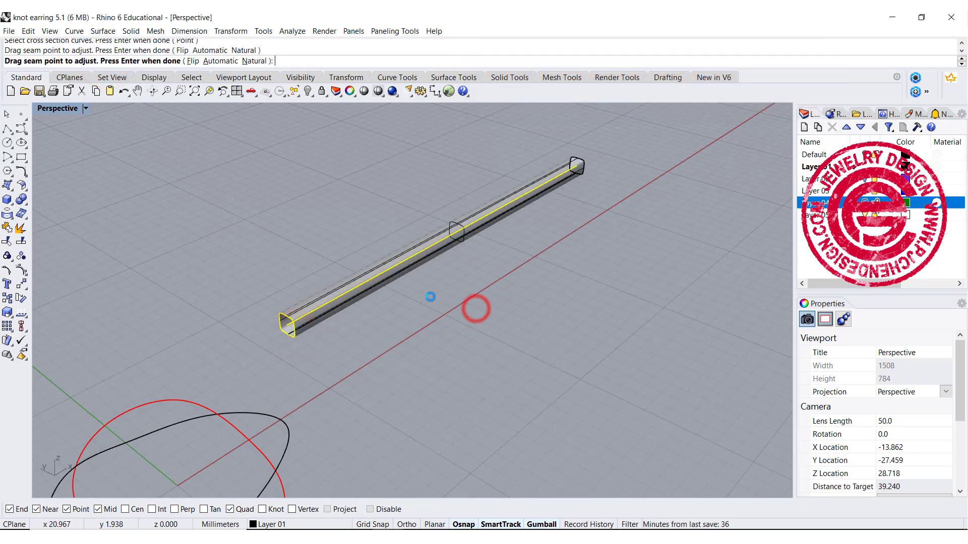
pyautogui.press('Return')
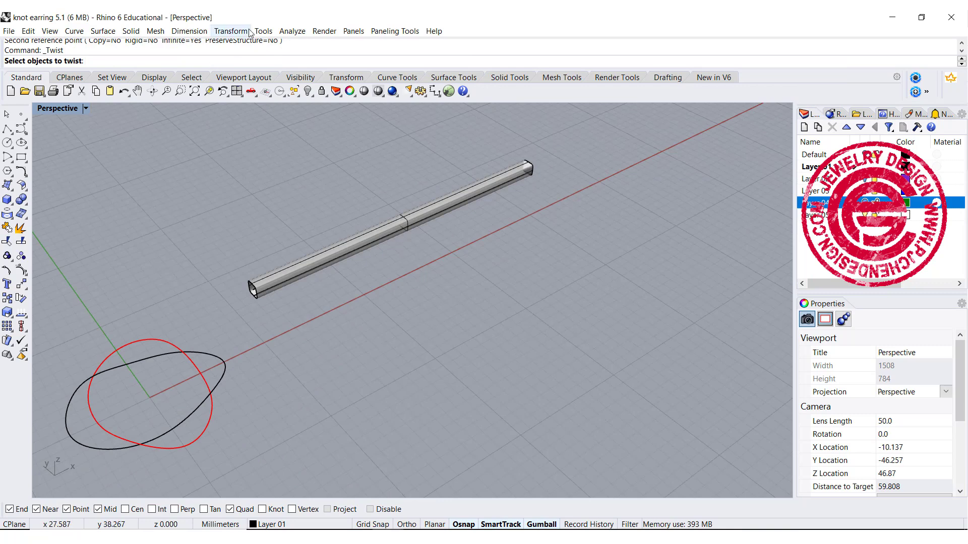
# Twist the swept bar 1080 degrees about its centre axis from end to end, with the Infinite option on
pyautogui.click(246, 31)
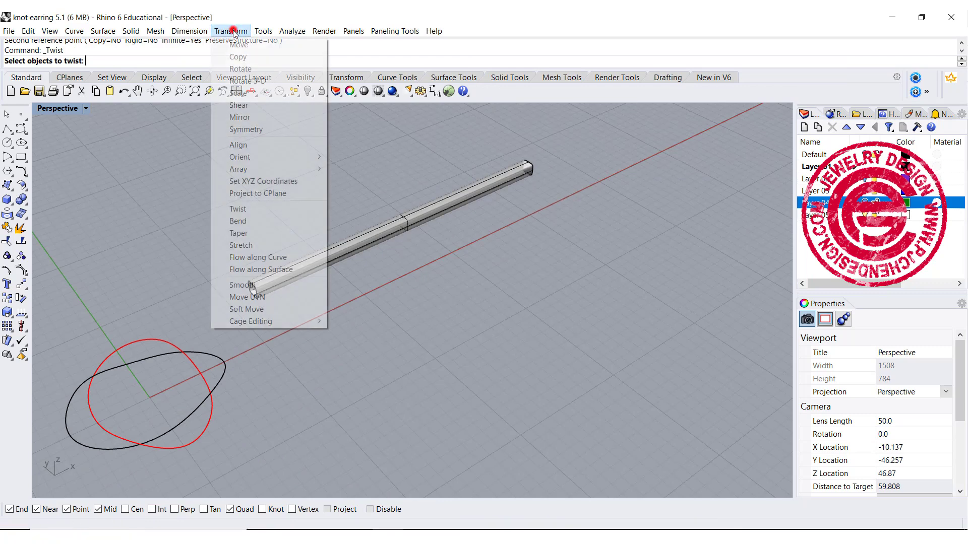
pyautogui.click(263, 211)
pyautogui.click(272, 272)
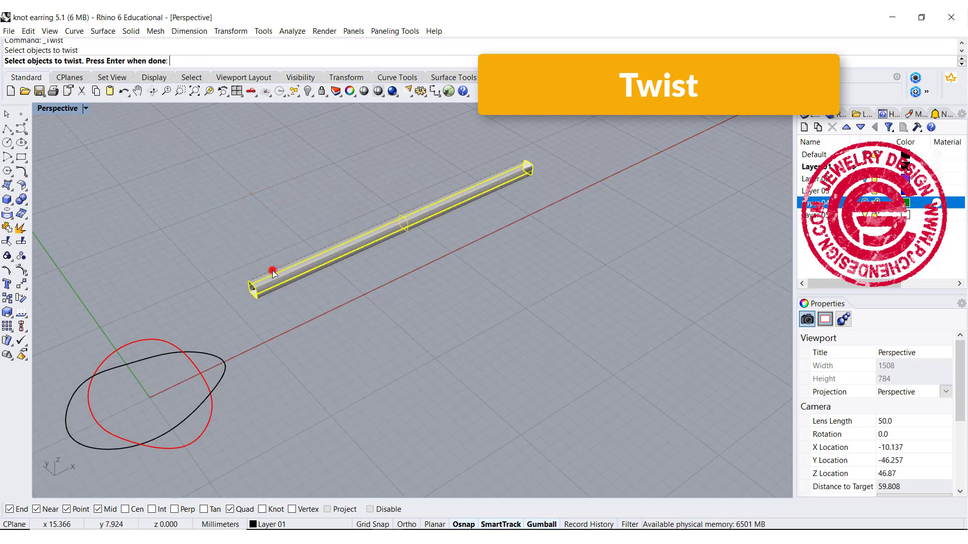
pyautogui.press('Return')
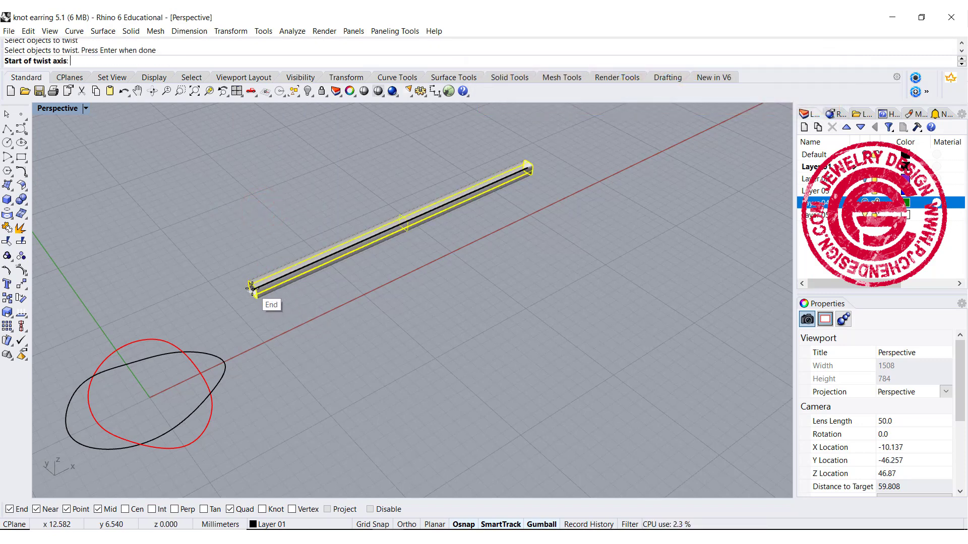
pyautogui.scroll(3, 250, 288)
pyautogui.click(252, 288)
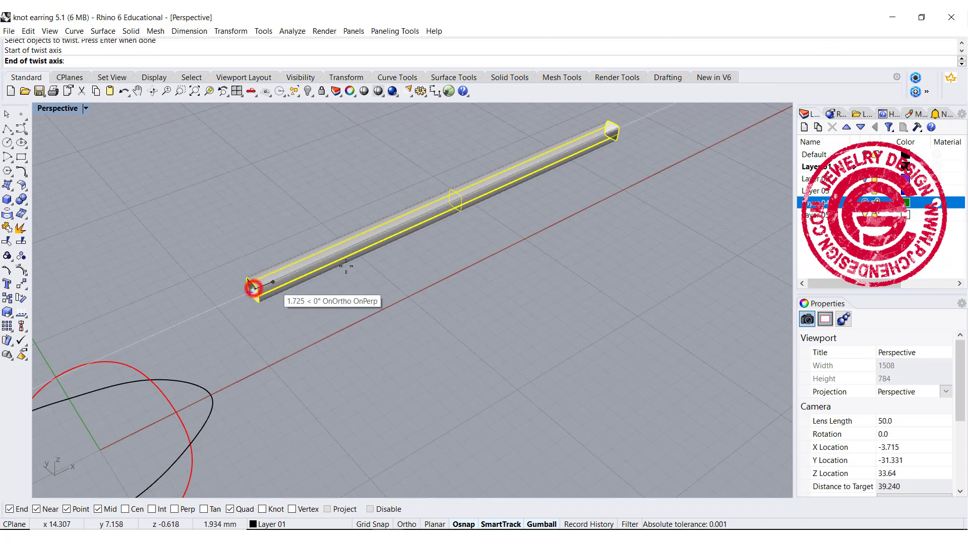
pyautogui.click(613, 132)
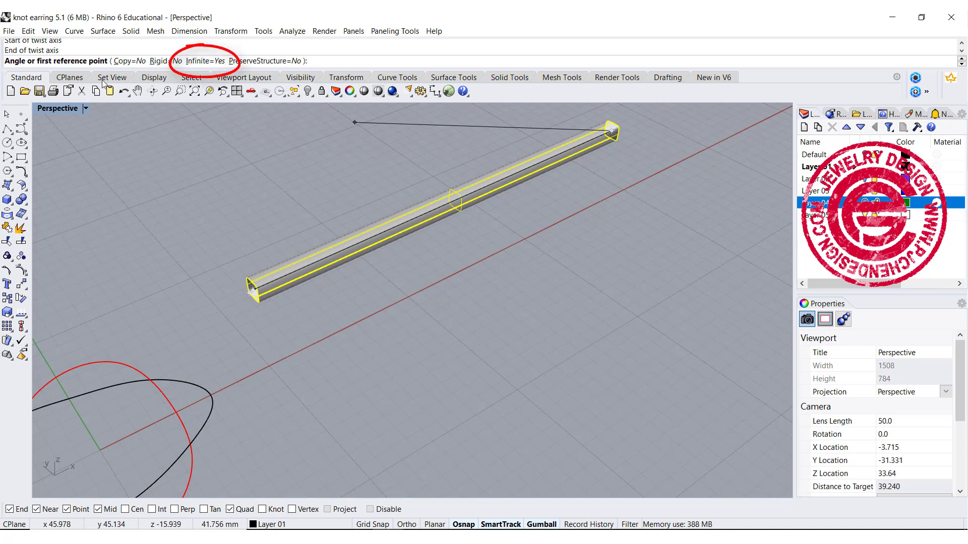
pyautogui.doubleClick(56, 108)
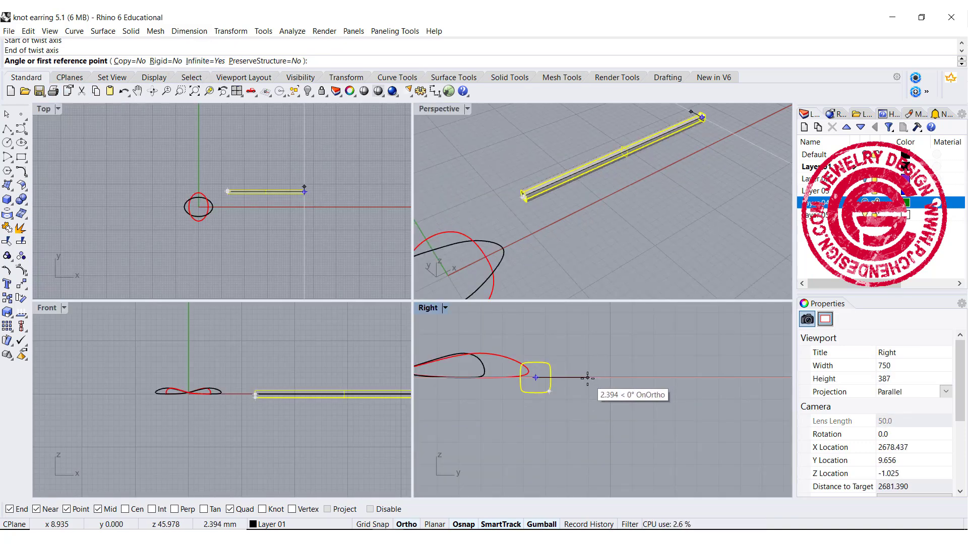
pyautogui.click(587, 378)
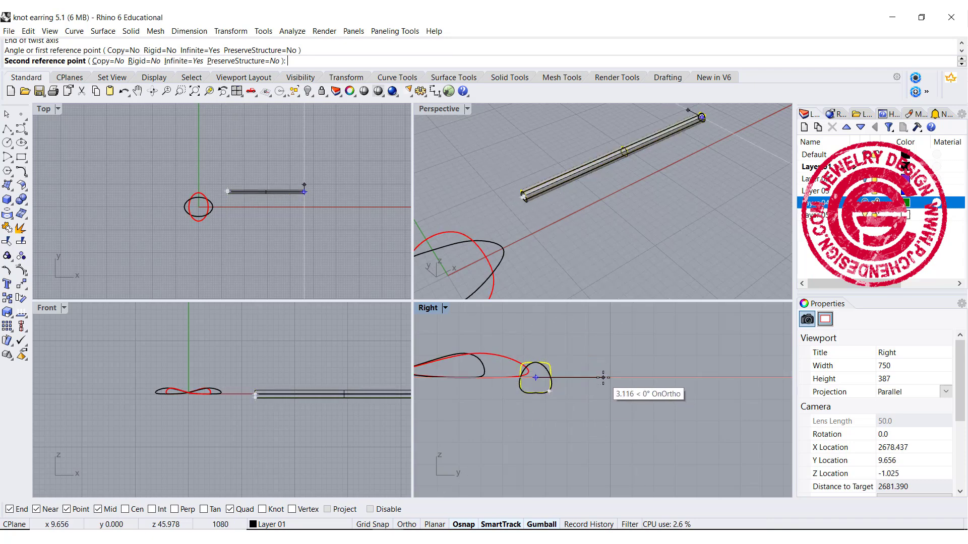
pyautogui.click(624, 352)
pyautogui.click(606, 210)
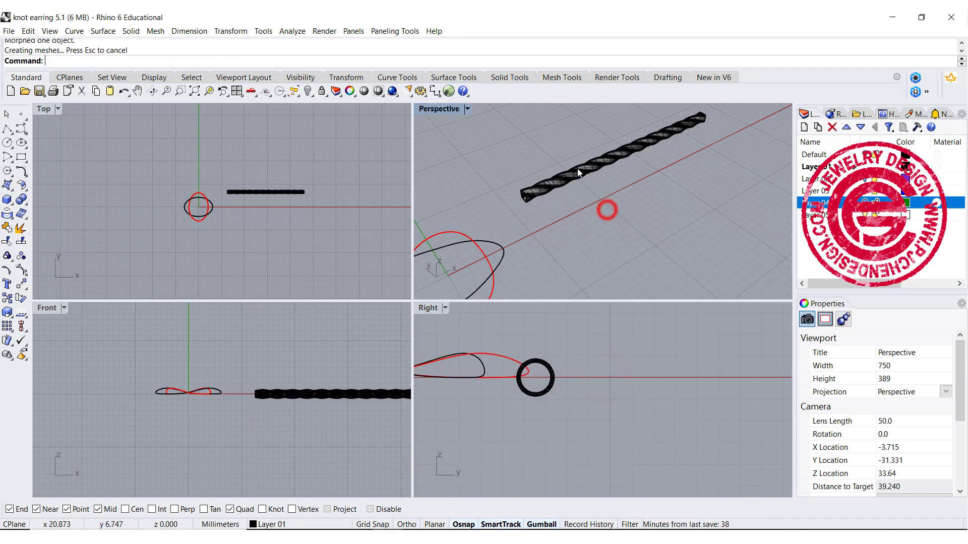
# Draw a circle in the Right view centred on the far end of the straight line, reaching the twisted bar's inner edge
pyautogui.moveTo(610, 168)
pyautogui.mouseDown(button='right')
pyautogui.moveTo(627, 199)
pyautogui.moveTo(600, 157)
pyautogui.mouseUp(button='right')
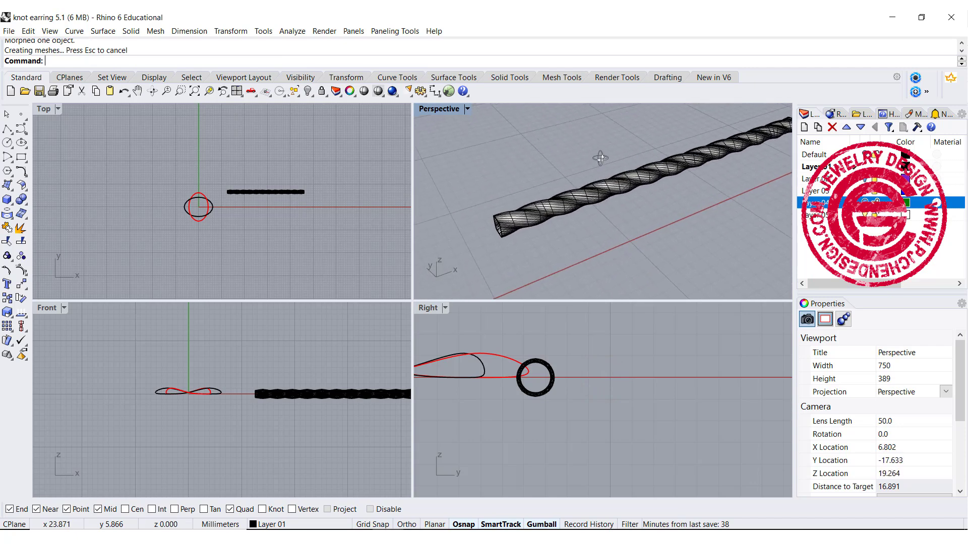
pyautogui.click(538, 378)
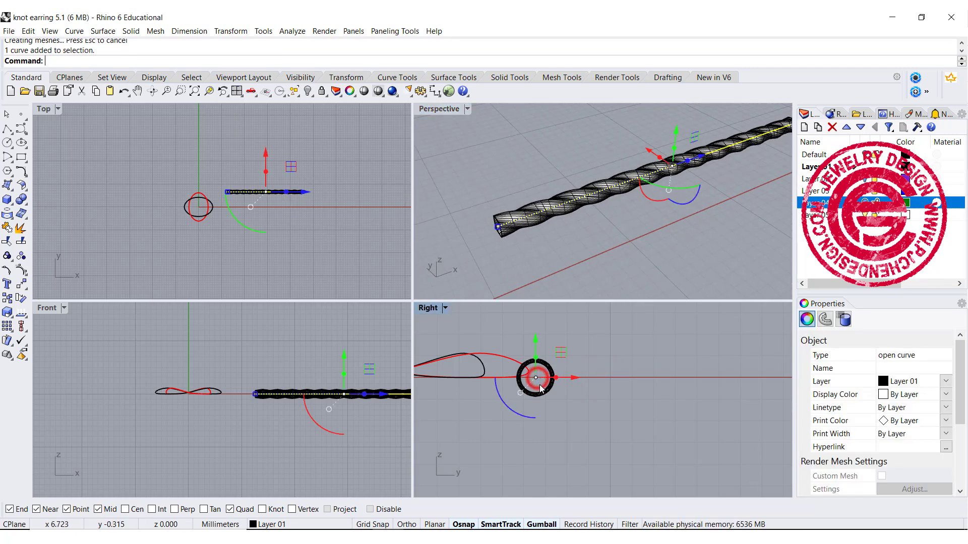
pyautogui.click(8, 143)
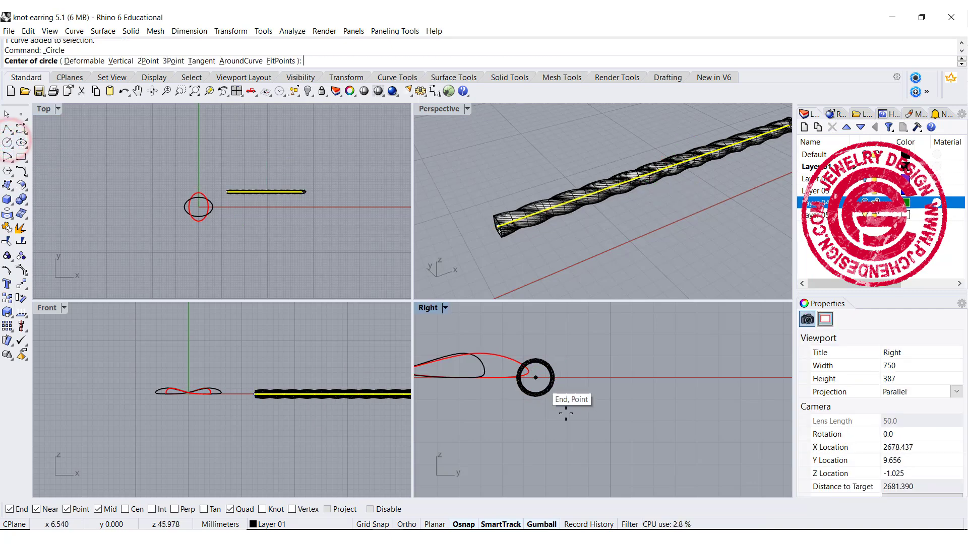
pyautogui.click(535, 377)
pyautogui.scroll(10, 536, 377)
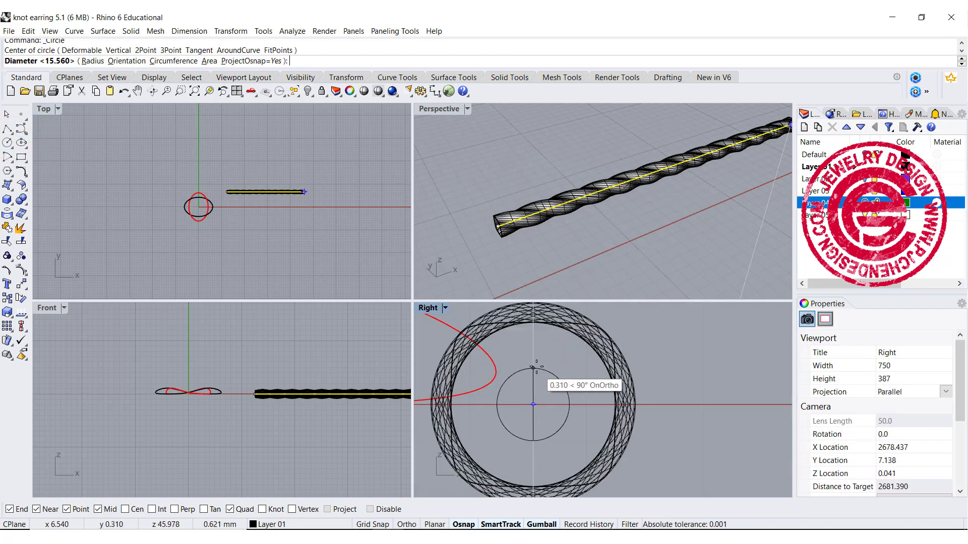
pyautogui.click(532, 323)
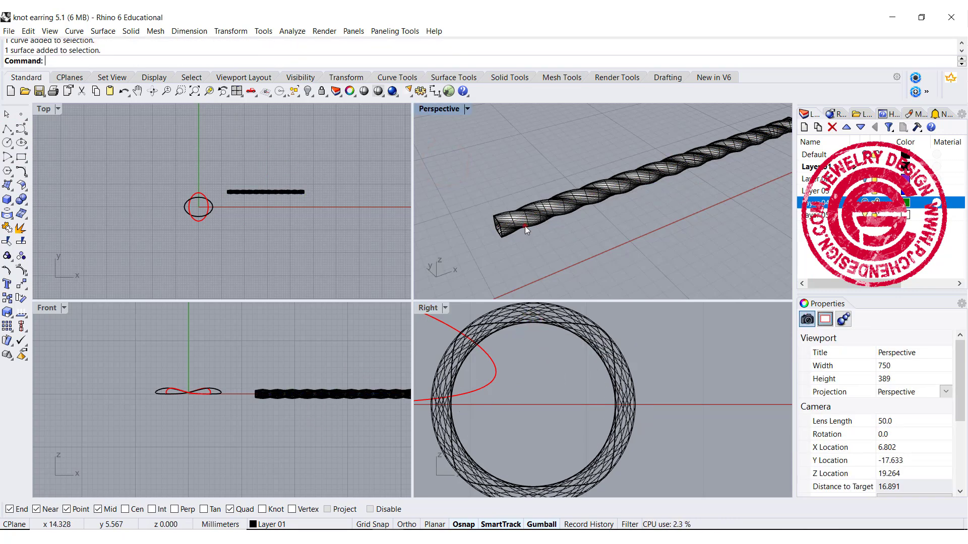
# Move the twisted bar away from the straight line along the y direction in the Top view, leaving the profile curves in place
pyautogui.click(525, 225)
pyautogui.scroll(8, 270, 169)
pyautogui.moveTo(259, 183); pyautogui.dragTo(260, 170)
pyautogui.click(278, 246)
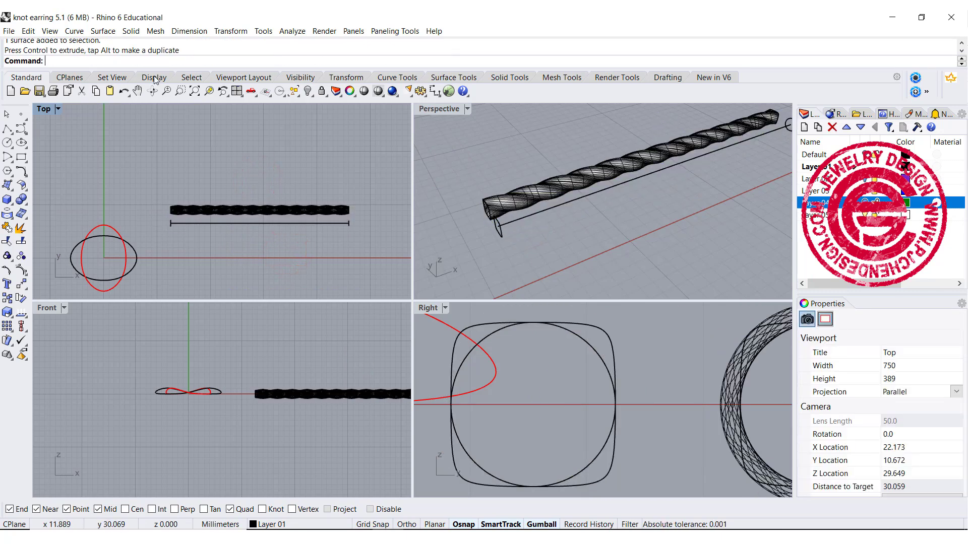
# Sweep the circle along the straight line with Sweep 1 Rail to create a round bar beside the twisted one
pyautogui.click(103, 30)
pyautogui.click(118, 69)
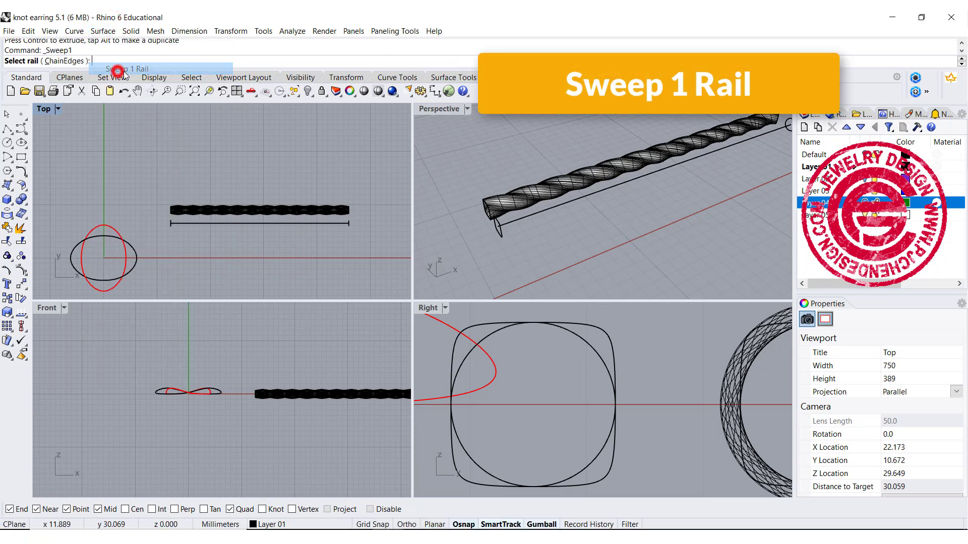
pyautogui.click(516, 219)
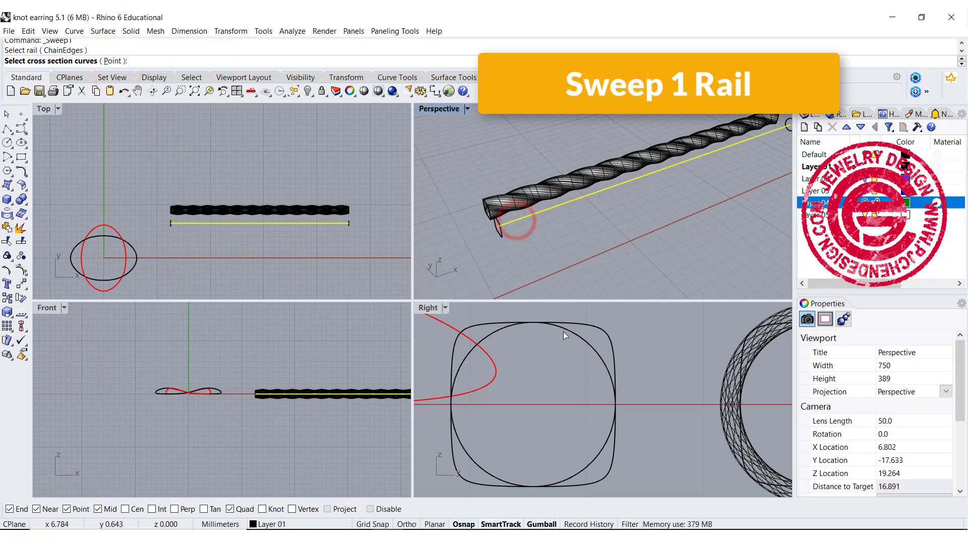
pyautogui.click(576, 334)
pyautogui.rightClick(616, 228)
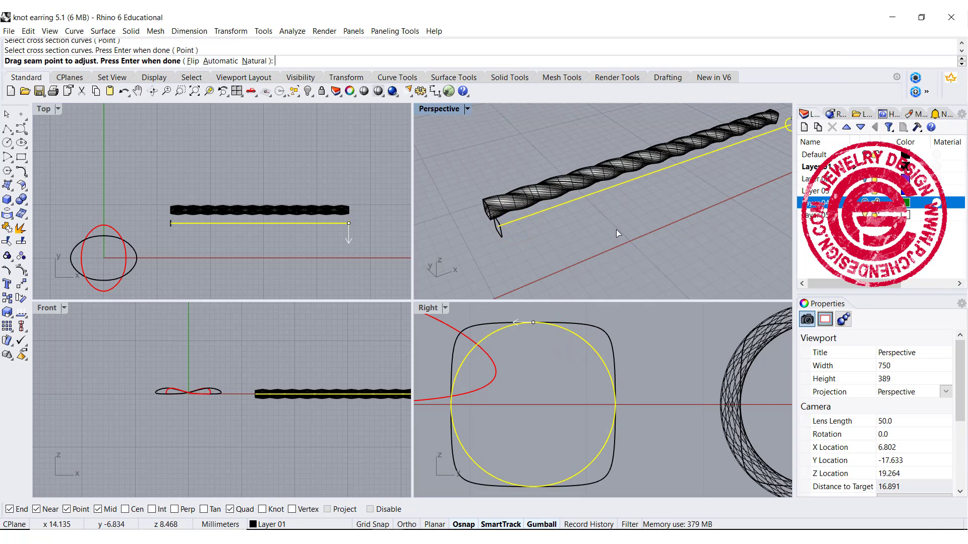
pyautogui.rightClick(616, 229)
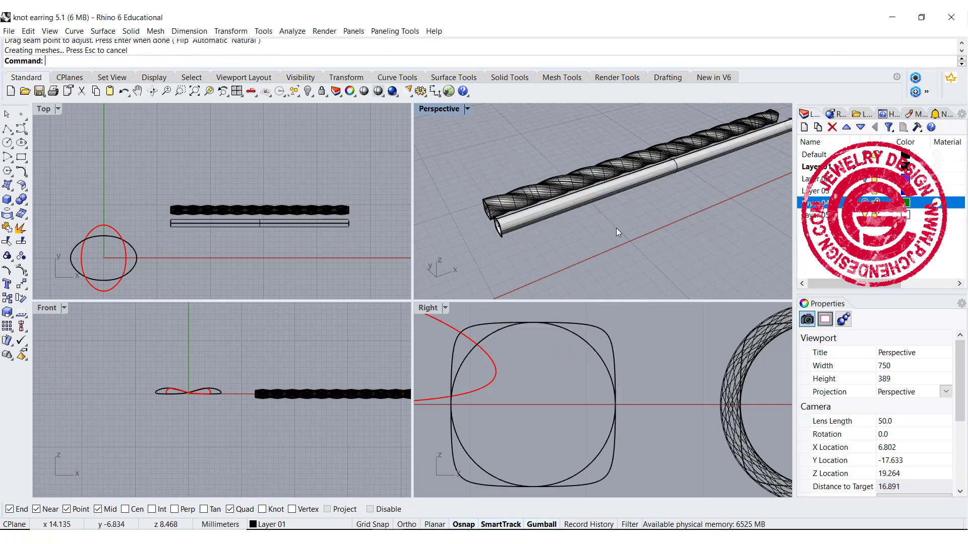
pyautogui.moveTo(580, 225)
pyautogui.mouseDown(button='right')
pyautogui.moveTo(618, 239)
pyautogui.moveTo(578, 217)
pyautogui.mouseUp(button='right')
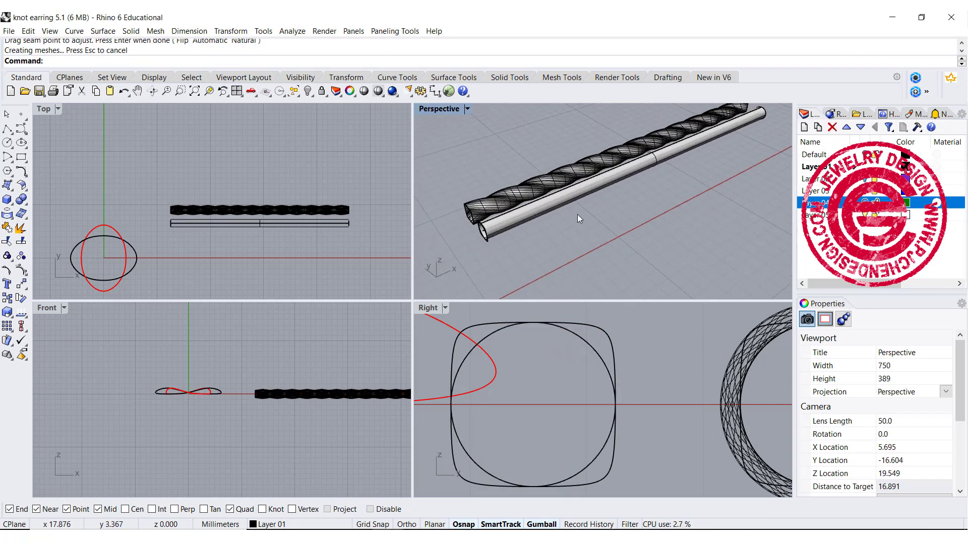
# Cap the open ends of the twisted bar and the round bar to make both closed solids
pyautogui.doubleClick(449, 107)
pyautogui.scroll(-4, 469, 192)
pyautogui.moveTo(469, 192); pyautogui.dragTo(475, 215, button='right')
pyautogui.moveTo(341, 297); pyautogui.dragTo(288, 213)
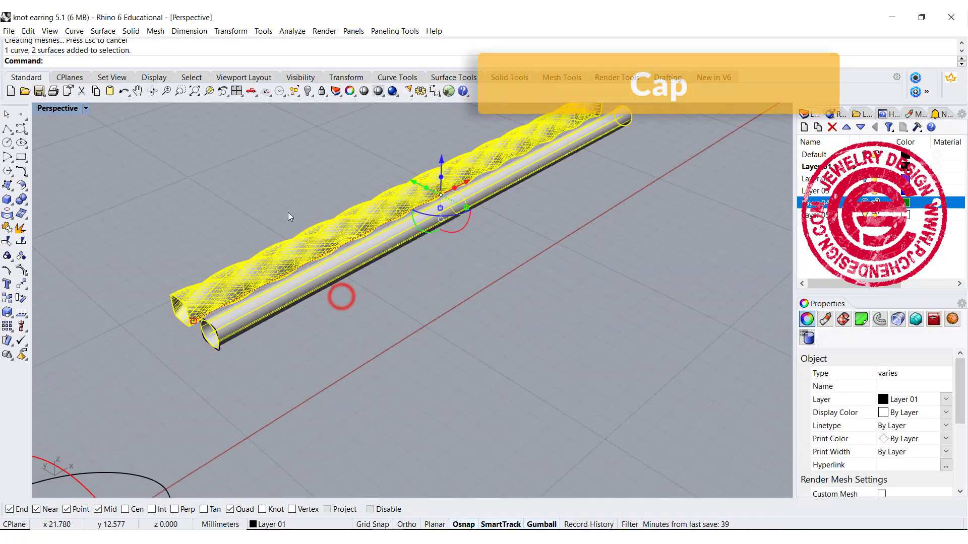
pyautogui.write('Cap')
pyautogui.press('Return')
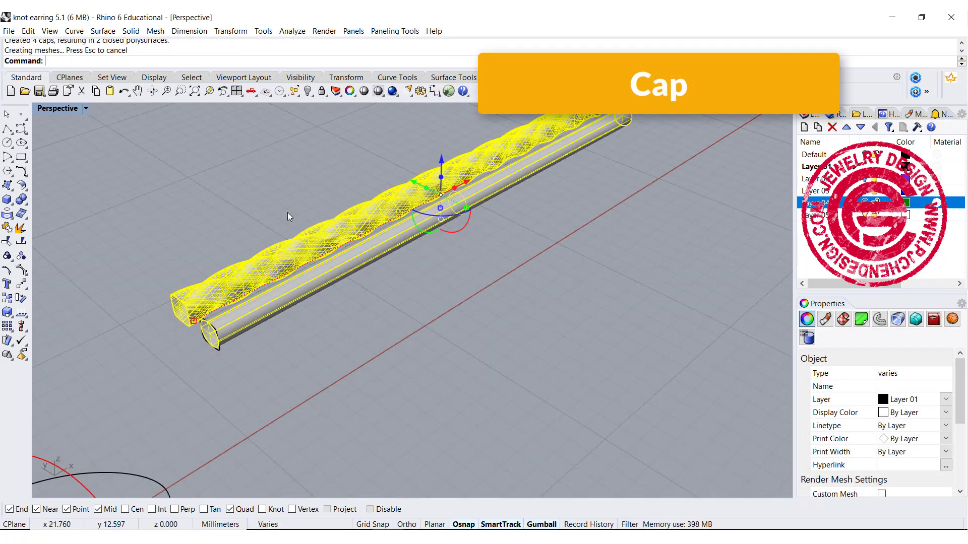
pyautogui.click(369, 344)
# Move the twisted bar along y in the Top view to the opposite side of the round bar, lying against it
pyautogui.doubleClick(60, 109)
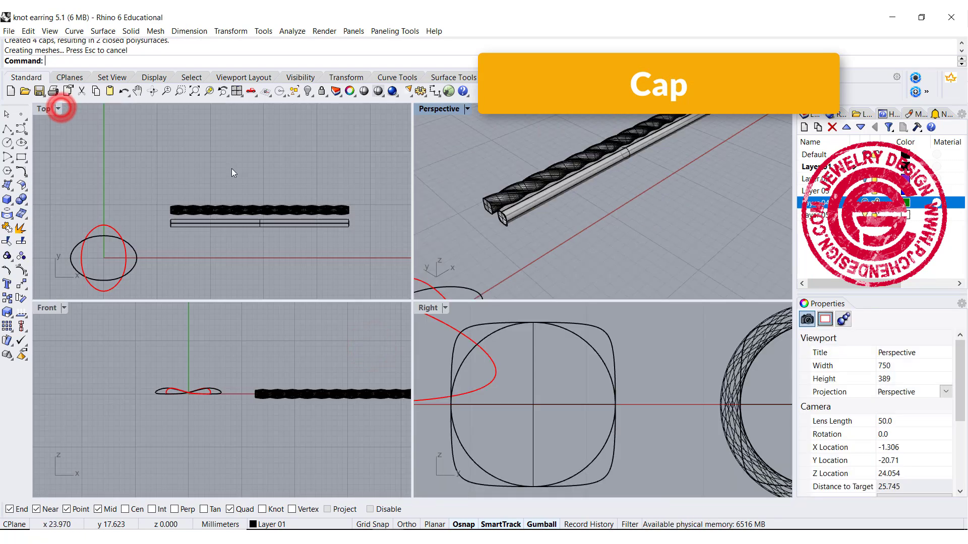
pyautogui.scroll(3, 246, 205)
pyautogui.click(249, 197)
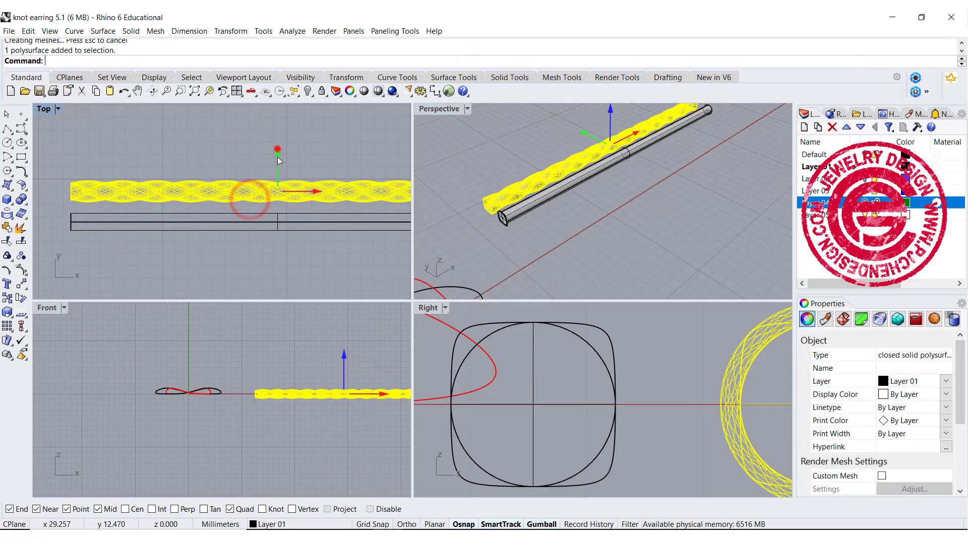
pyautogui.moveTo(279, 161); pyautogui.dragTo(283, 201)
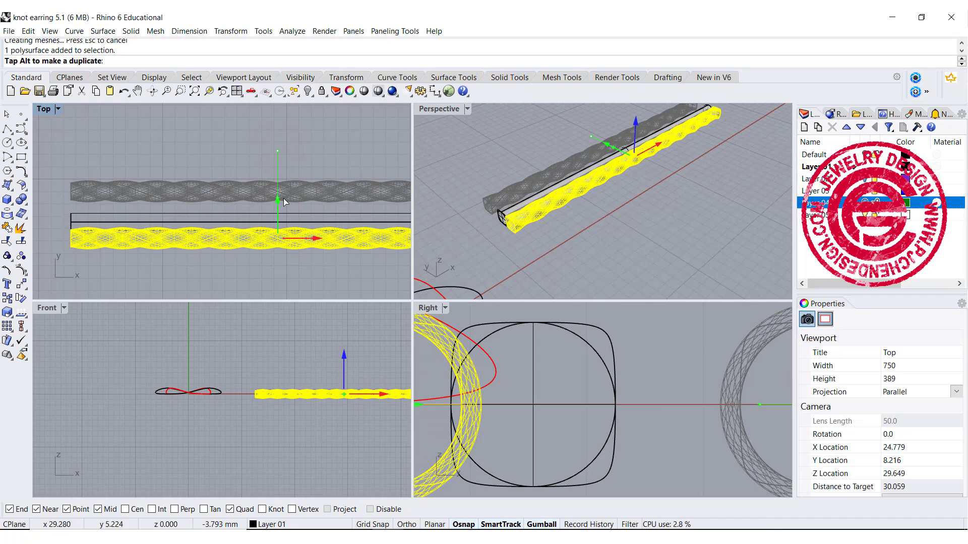
pyautogui.press('Escape')
# Flow copies of both bars from the straight line onto the black wavy curve with Flow along Curve, with Record History on and Stretch=No
pyautogui.doubleClick(431, 108)
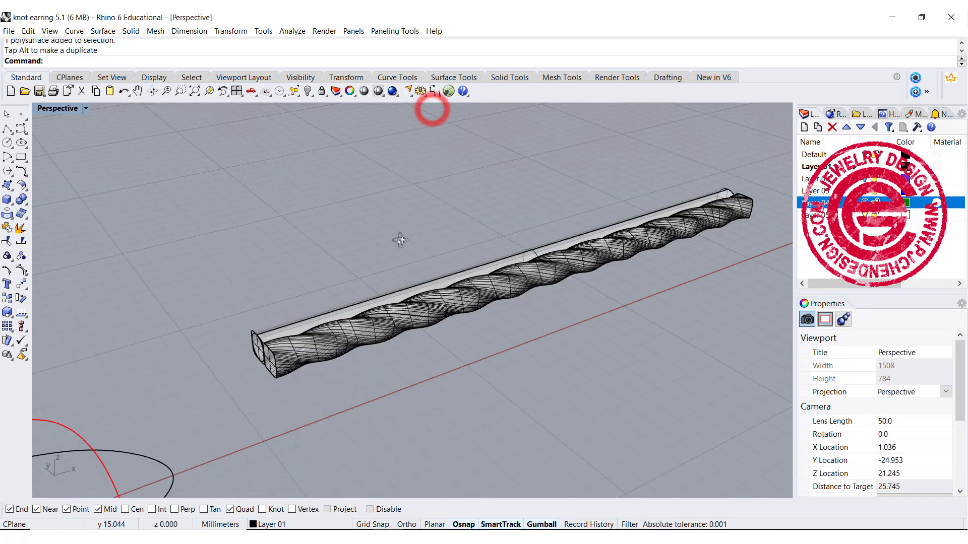
pyautogui.scroll(-8, 363, 221)
pyautogui.keyDown('shift'); pyautogui.moveTo(362, 210); pyautogui.dragTo(492, 214, button='right'); pyautogui.keyUp('shift')
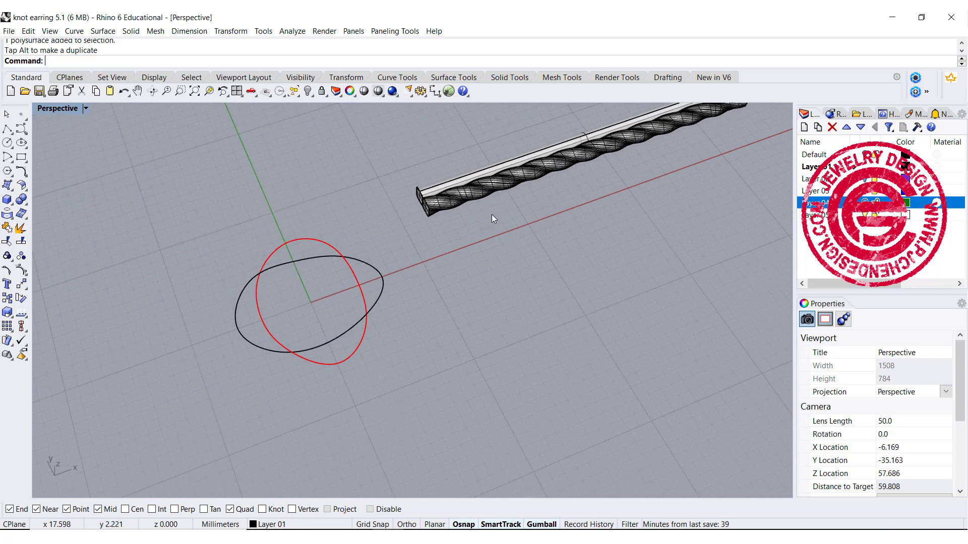
pyautogui.click(103, 32)
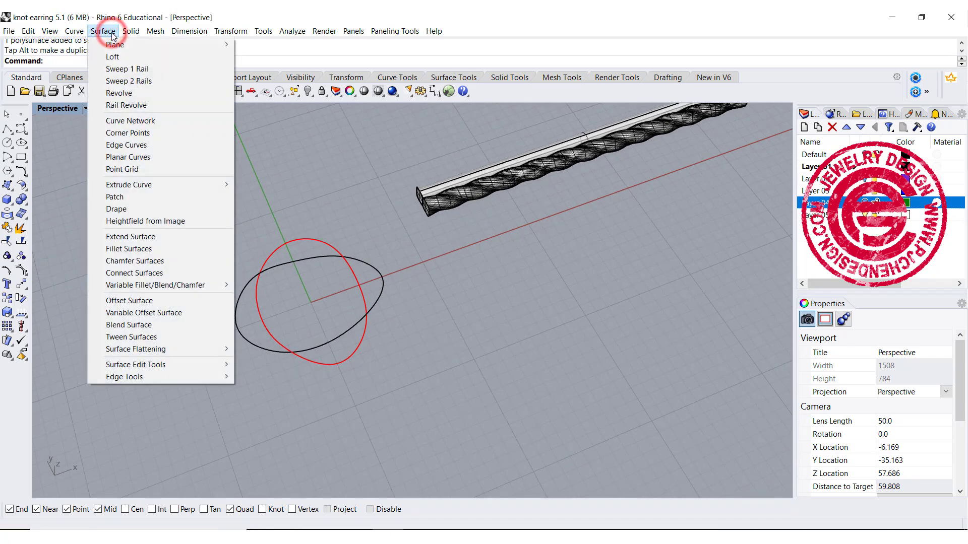
pyautogui.moveTo(228, 32)
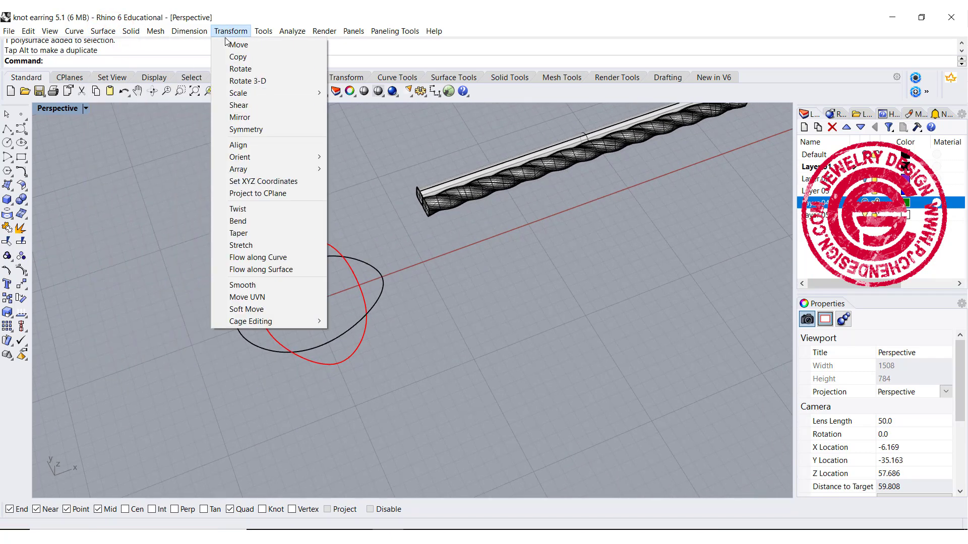
pyautogui.click(258, 257)
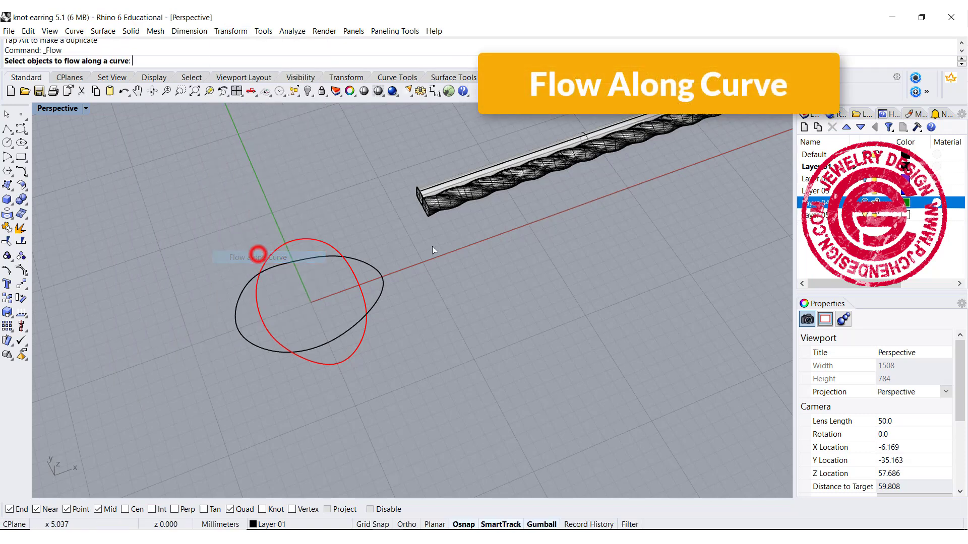
pyautogui.click(452, 177)
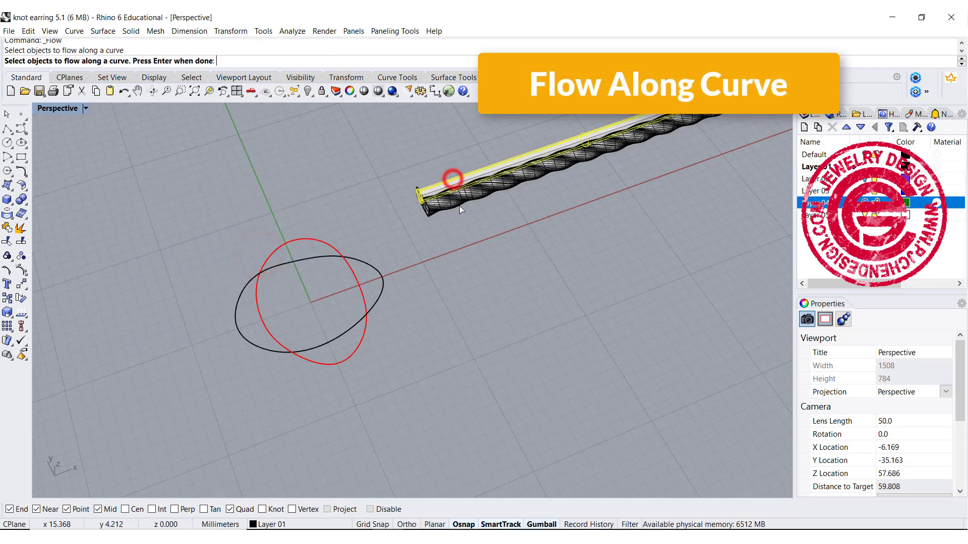
pyautogui.click(460, 200)
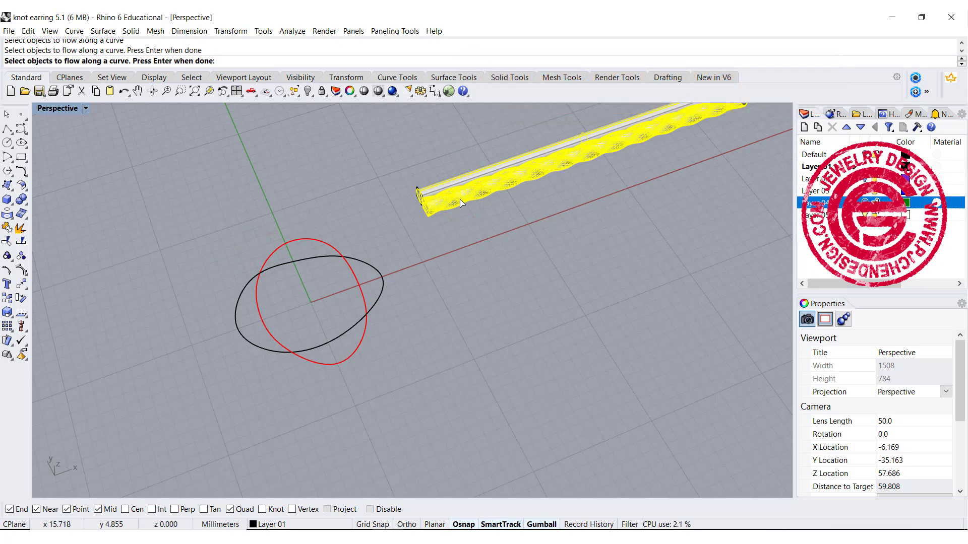
pyautogui.press('Return')
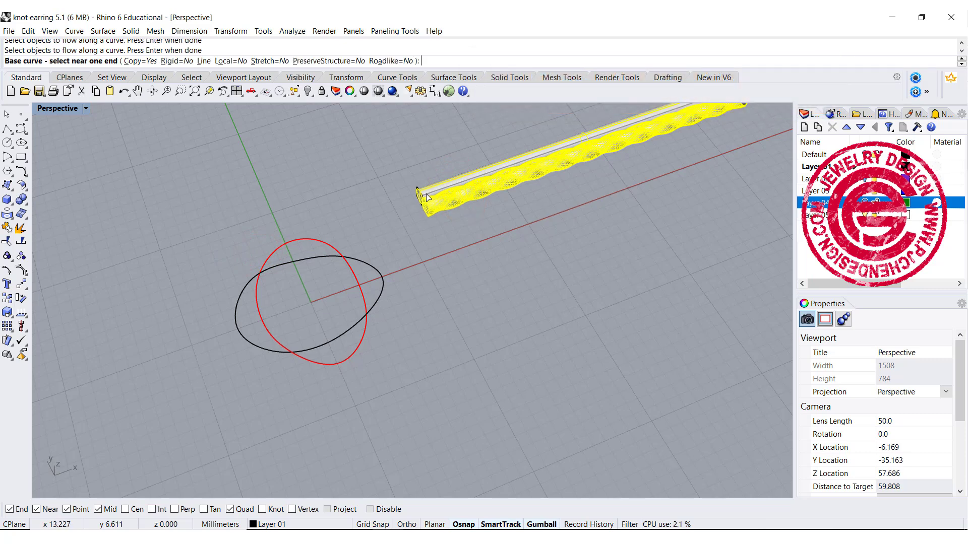
pyautogui.click(426, 197)
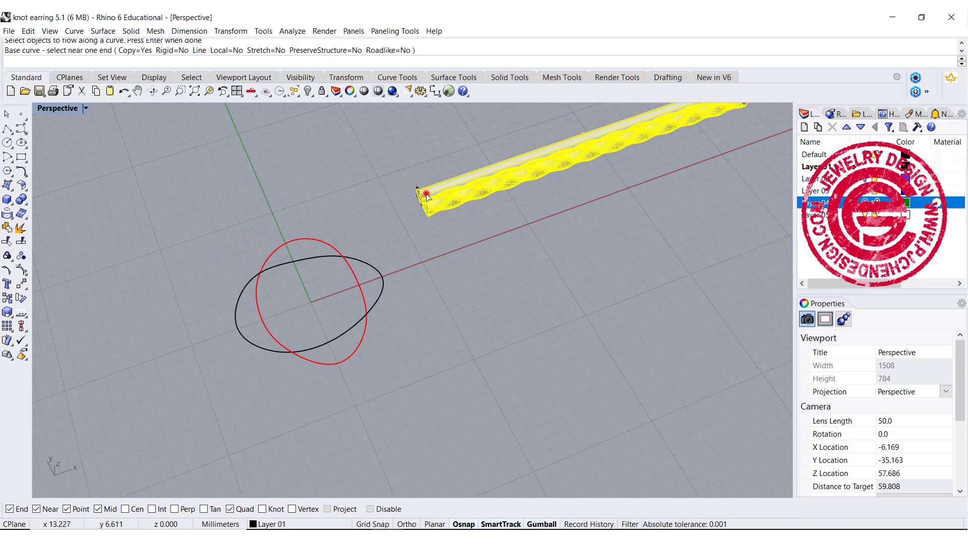
pyautogui.click(577, 524)
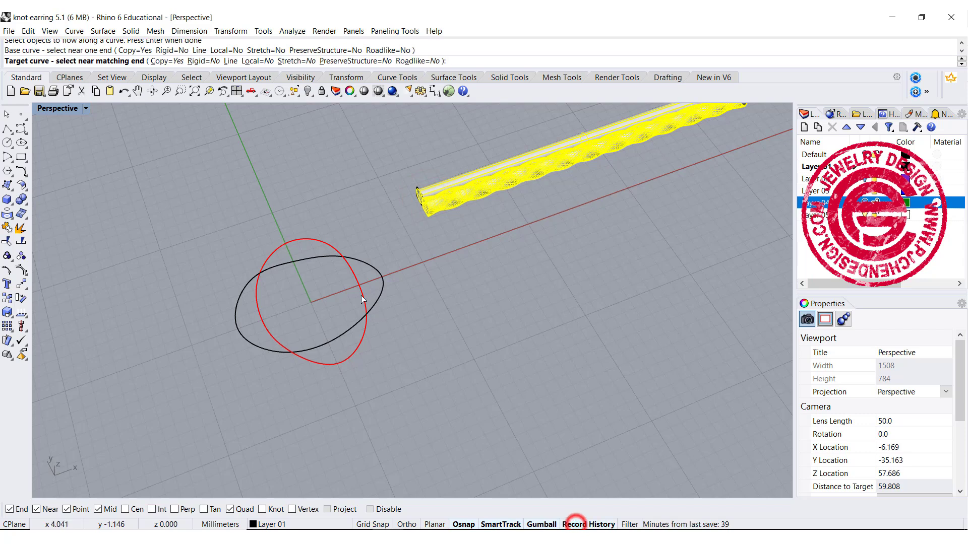
pyautogui.click(357, 263)
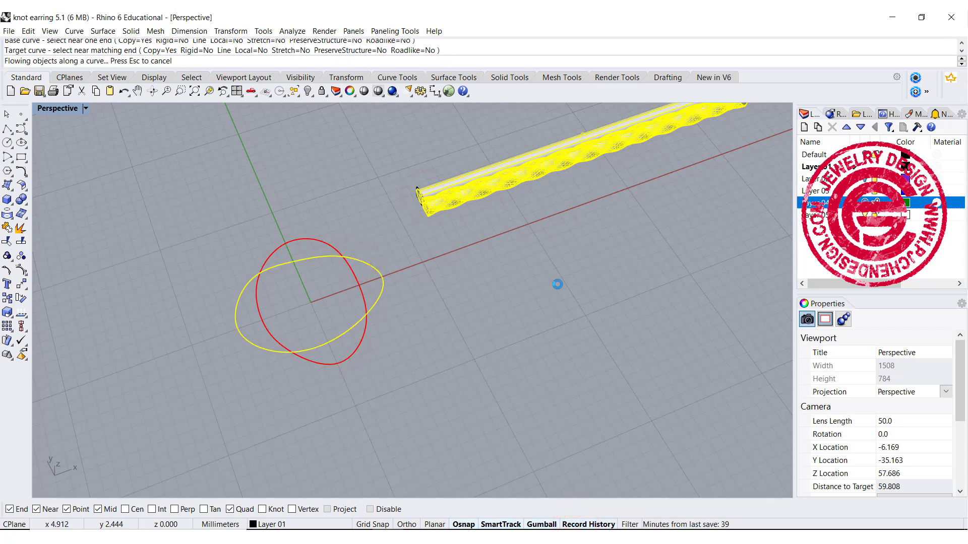
pyautogui.moveTo(536, 276); pyautogui.dragTo(536, 256, button='right')
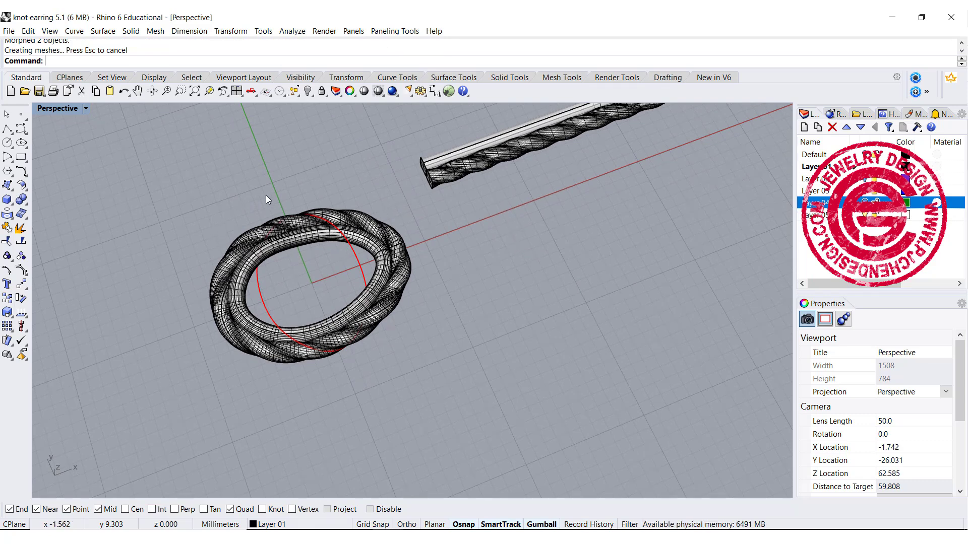
# Adjust the straight base line's position along y between the two bars to resize the history-linked flowed ring
pyautogui.click(434, 171)
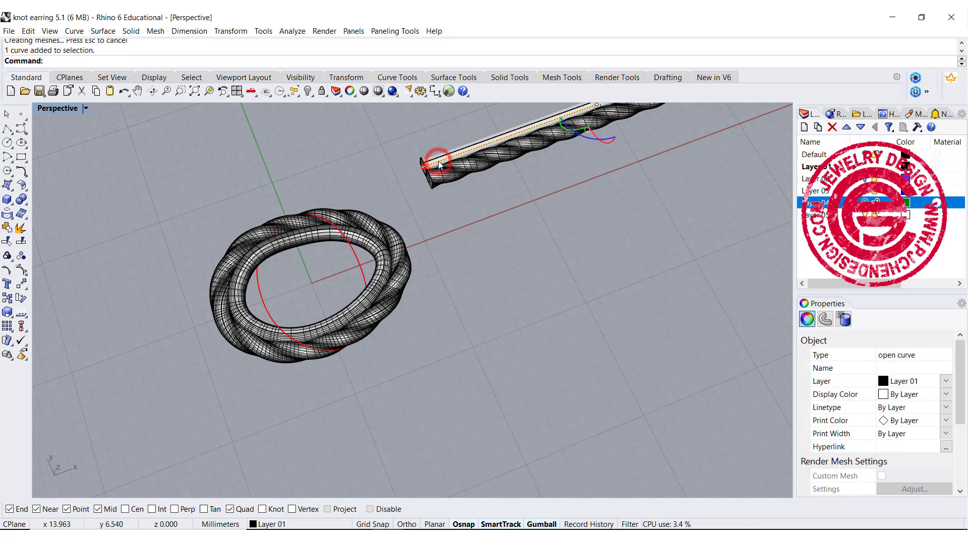
pyautogui.moveTo(587, 204); pyautogui.dragTo(547, 151, button='right')
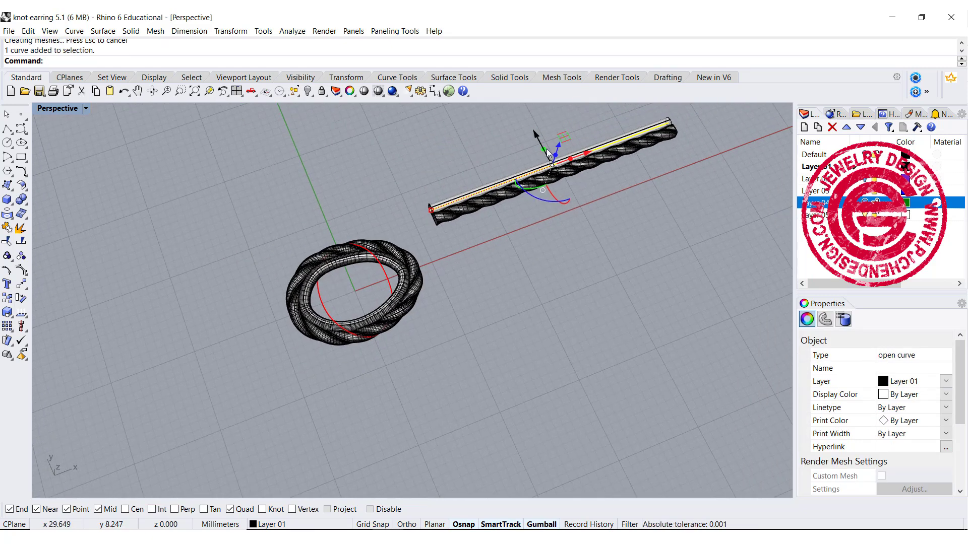
pyautogui.moveTo(535, 135); pyautogui.dragTo(541, 138)
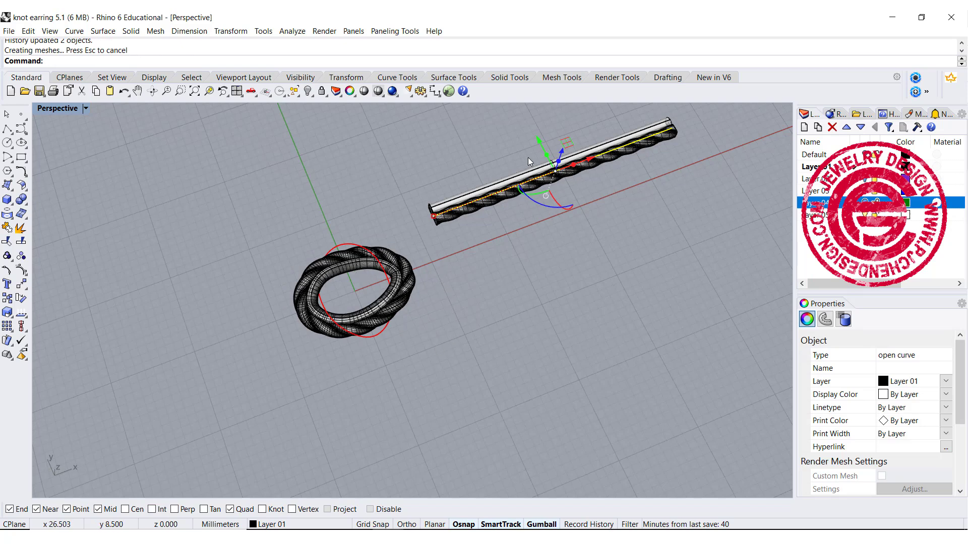
pyautogui.moveTo(539, 142); pyautogui.dragTo(540, 144)
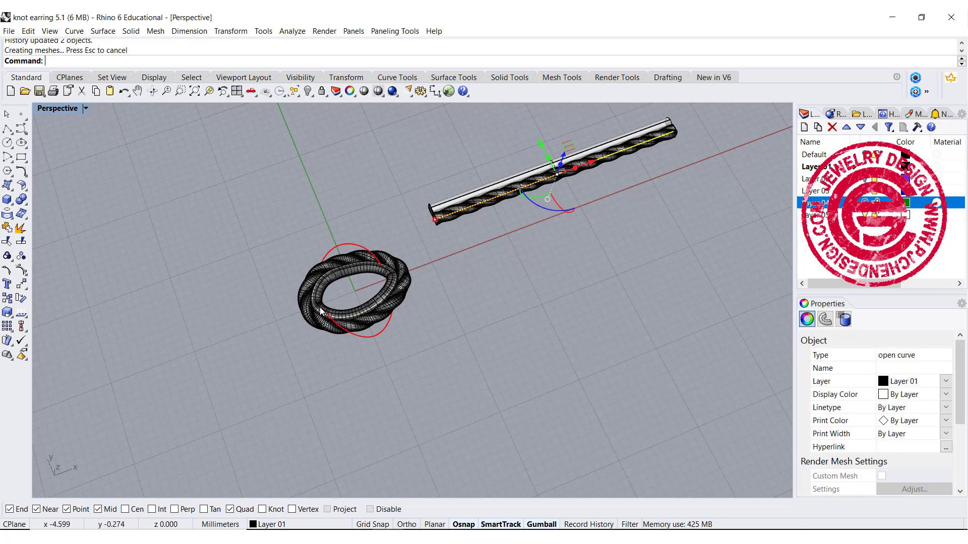
pyautogui.scroll(8, 320, 311)
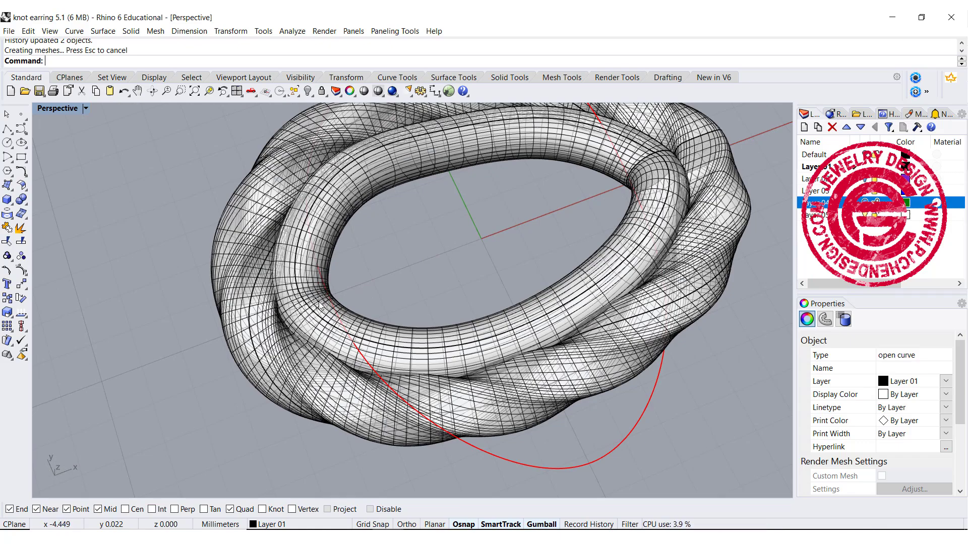
pyautogui.scroll(-10, 355, 302)
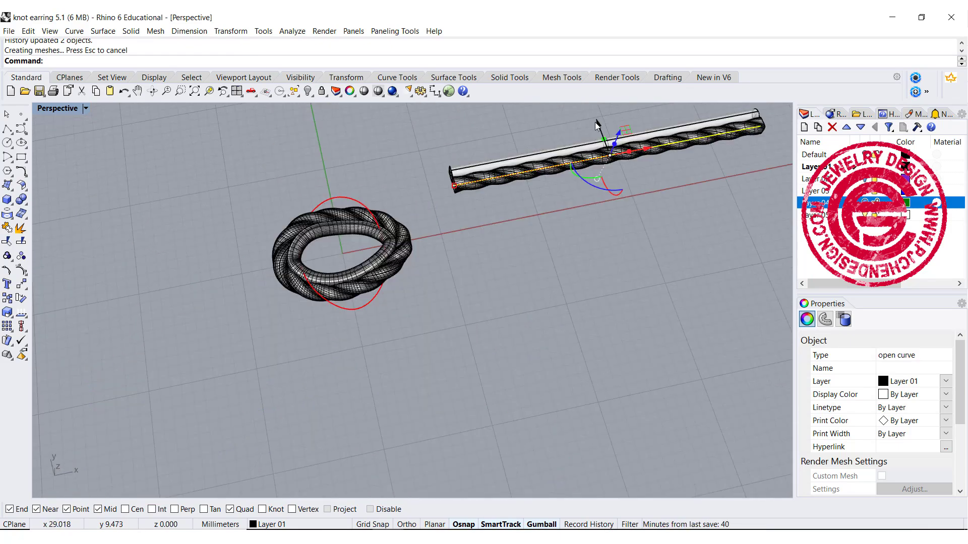
pyautogui.moveTo(597, 123); pyautogui.dragTo(598, 122)
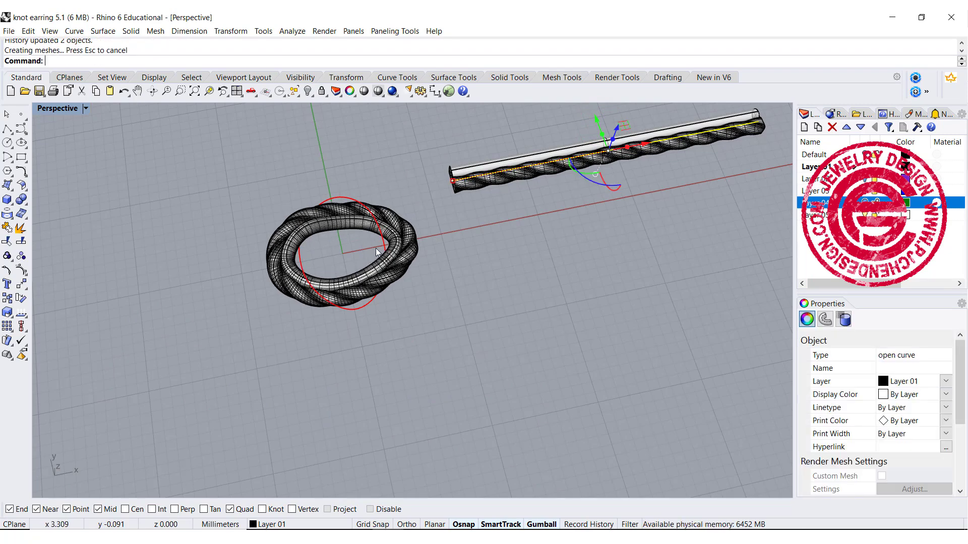
# Undo the last gumball change and rotate a copy of both flowed ring parts a quarter turn onto the red wavy curve
pyautogui.hotkey('ctrl', 'z')
pyautogui.moveTo(376, 248); pyautogui.dragTo(443, 296, button='right')
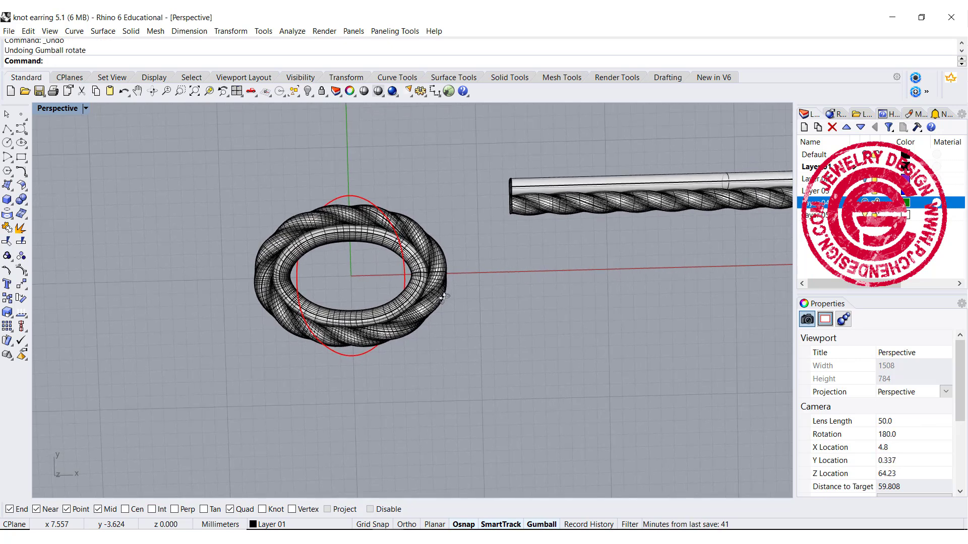
pyautogui.click(419, 284)
pyautogui.keyDown('shift'); pyautogui.click(437, 287); pyautogui.keyUp('shift')
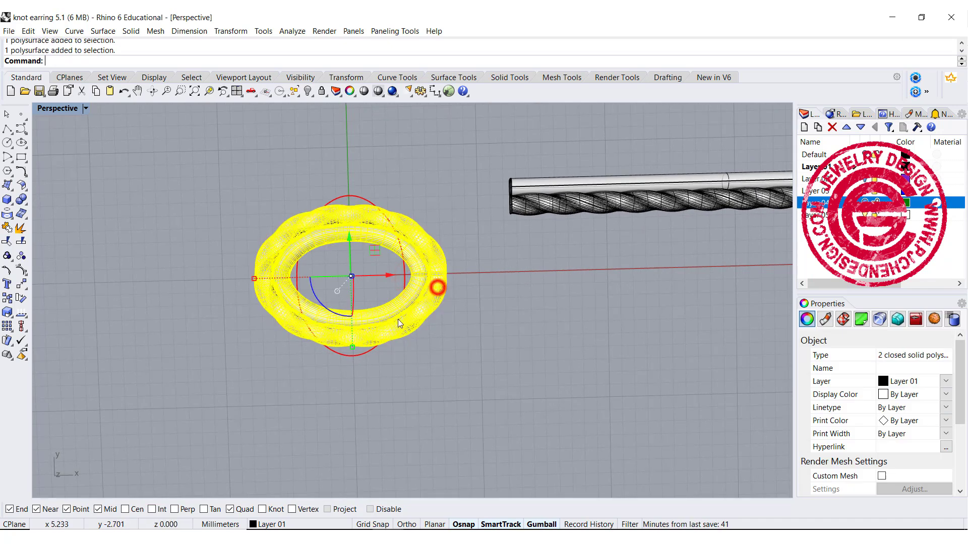
pyautogui.moveTo(315, 294); pyautogui.dragTo(383, 365)
pyautogui.click(466, 361)
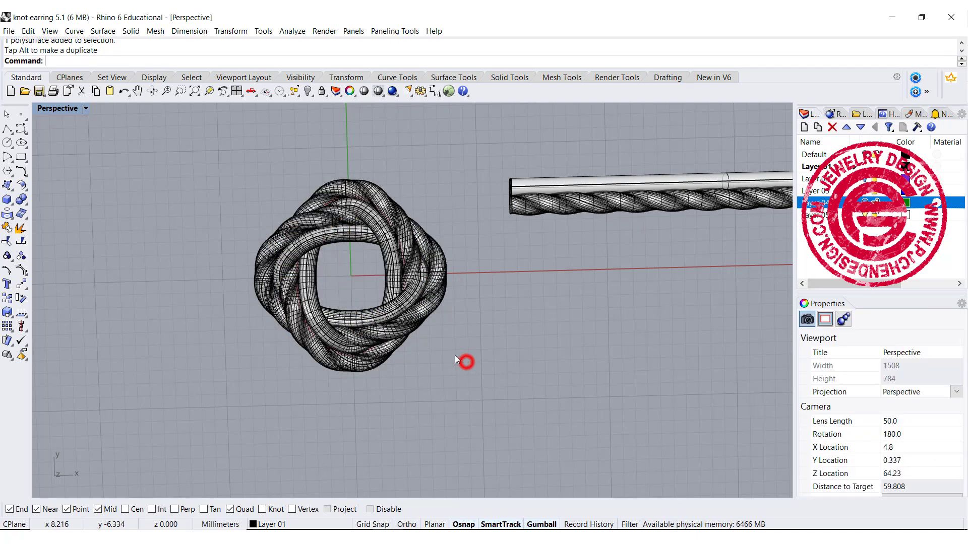
# Examine the interlaced rings and the finished pair of knot earrings with prong-set stones from several angles
pyautogui.moveTo(433, 359); pyautogui.dragTo(472, 375, button='right')
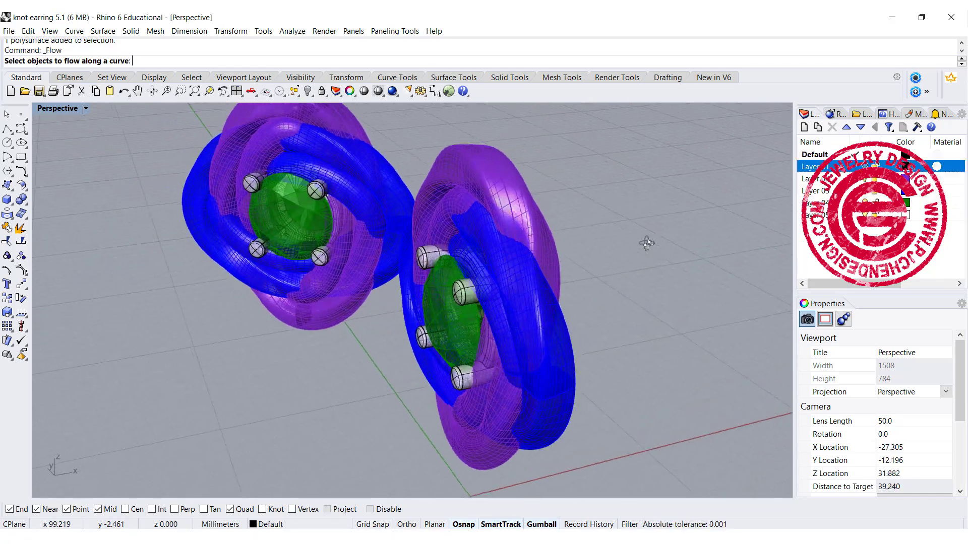
pyautogui.moveTo(695, 221)
pyautogui.mouseDown(button='right')
pyautogui.moveTo(742, 293)
pyautogui.moveTo(643, 233)
pyautogui.moveTo(616, 236)
pyautogui.moveTo(696, 235)
pyautogui.mouseUp(button='right')
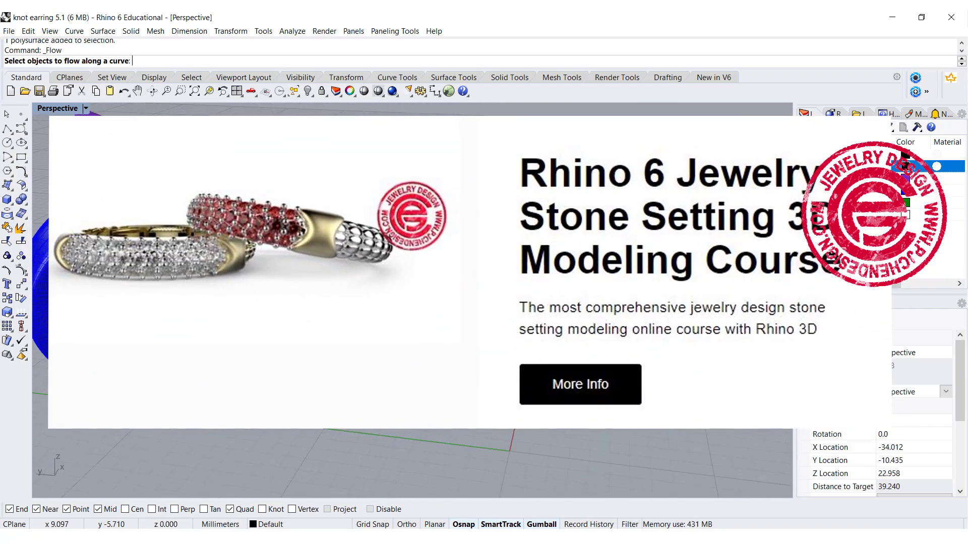
pyautogui.moveTo(479, 353); pyautogui.dragTo(604, 337, button='right')
pyautogui.moveTo(610, 378); pyautogui.dragTo(632, 438, button='right')
pyautogui.moveTo(629, 395); pyautogui.dragTo(542, 313, button='right')
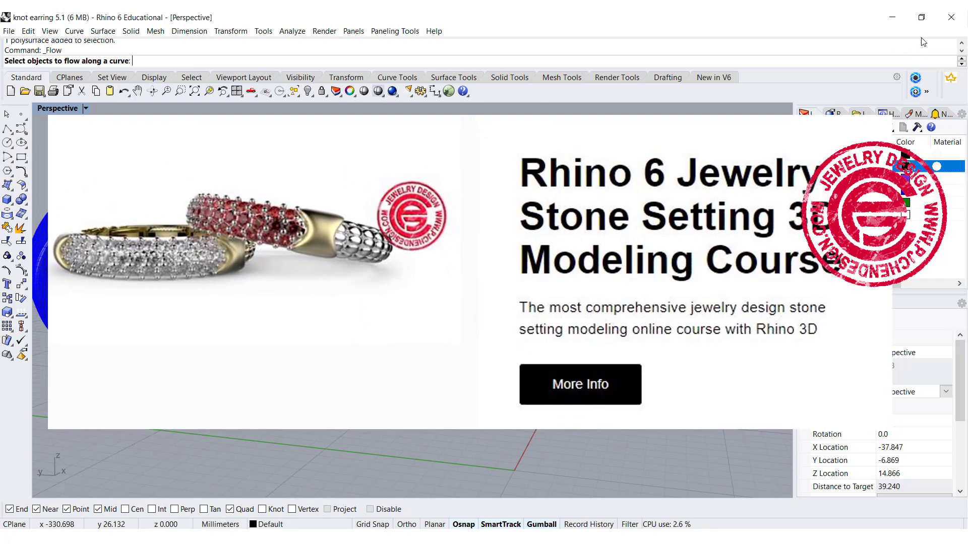
pyautogui.click(932, 28)
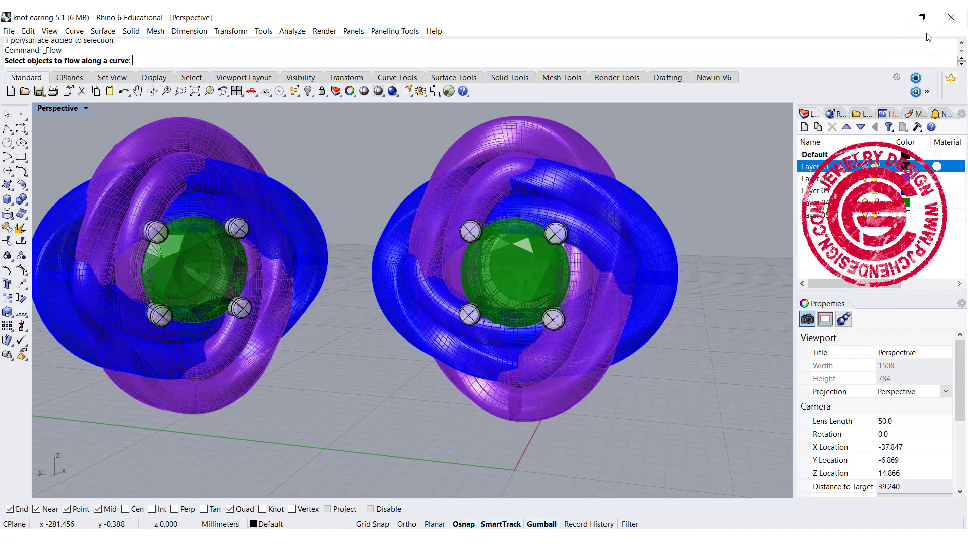
pyautogui.click(932, 31)
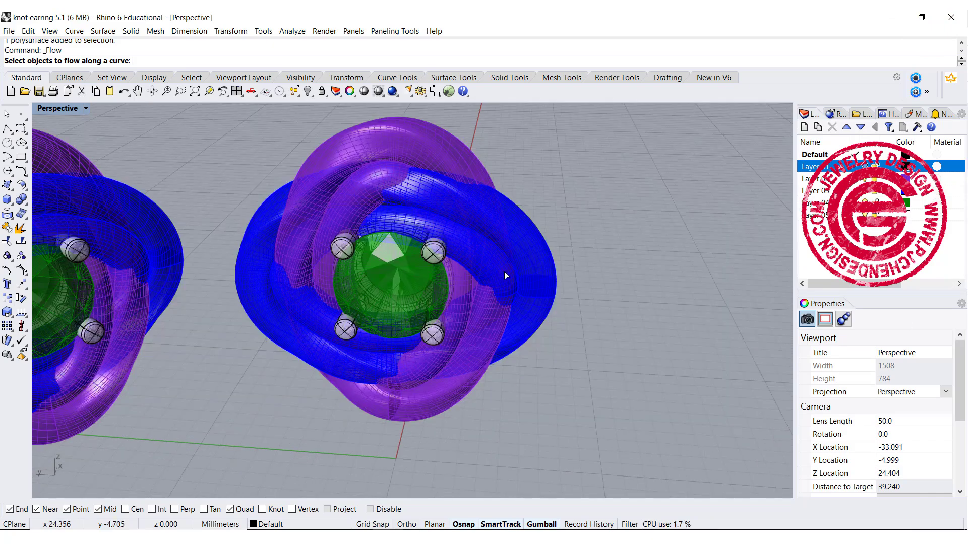
pyautogui.moveTo(504, 325)
pyautogui.mouseDown(button='right')
pyautogui.moveTo(518, 293)
pyautogui.moveTo(528, 308)
pyautogui.moveTo(450, 316)
pyautogui.moveTo(502, 299)
pyautogui.moveTo(480, 304)
pyautogui.mouseUp(button='right')
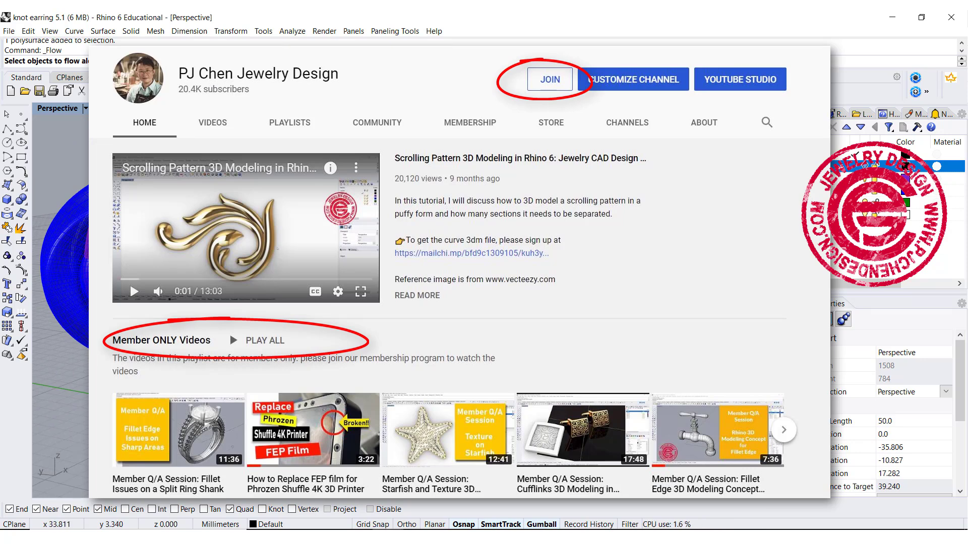